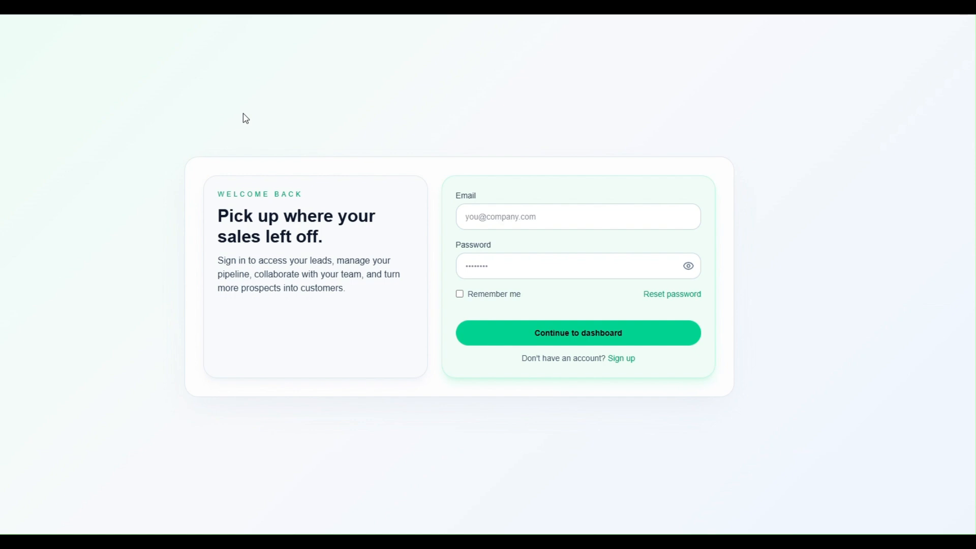
Switch from the login page to the Create account sign-up form.
{"action": "left_click", "coordinate": [623, 359]}
Fill in full name, work email, password and confirmation, and submit the sign-up form.
{"action": "left_click", "coordinate": [524, 181]}
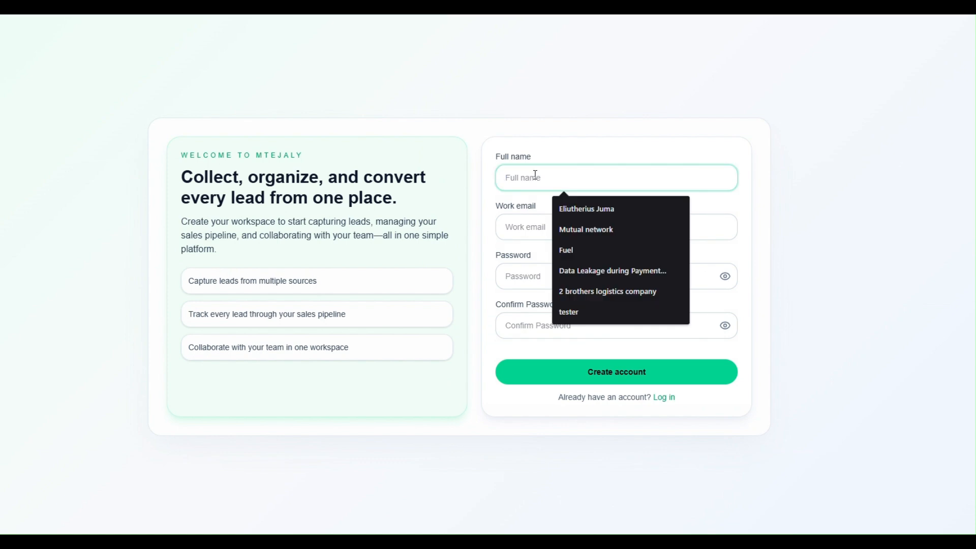
{"action": "left_click", "coordinate": [650, 160]}
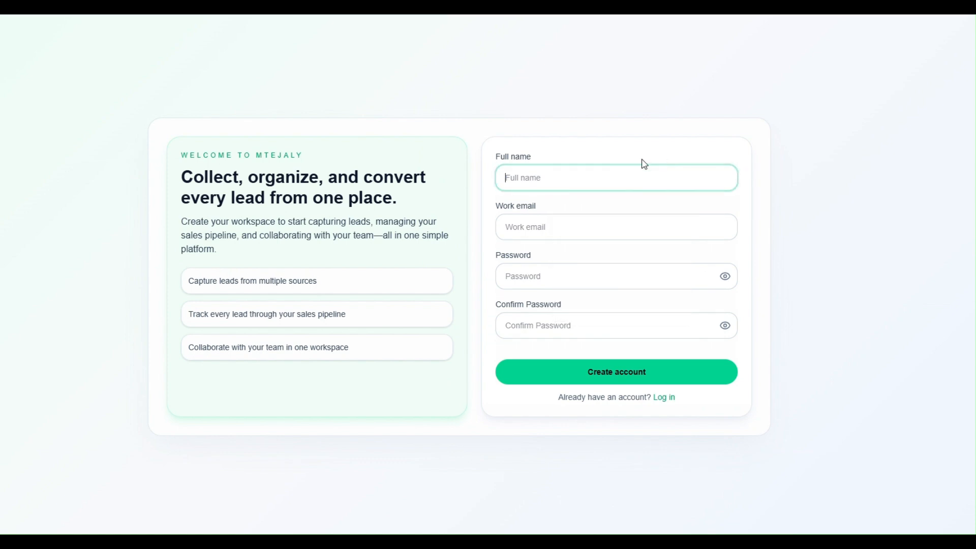
{"action": "left_click", "coordinate": [551, 178]}
{"action": "left_click", "coordinate": [573, 213]}
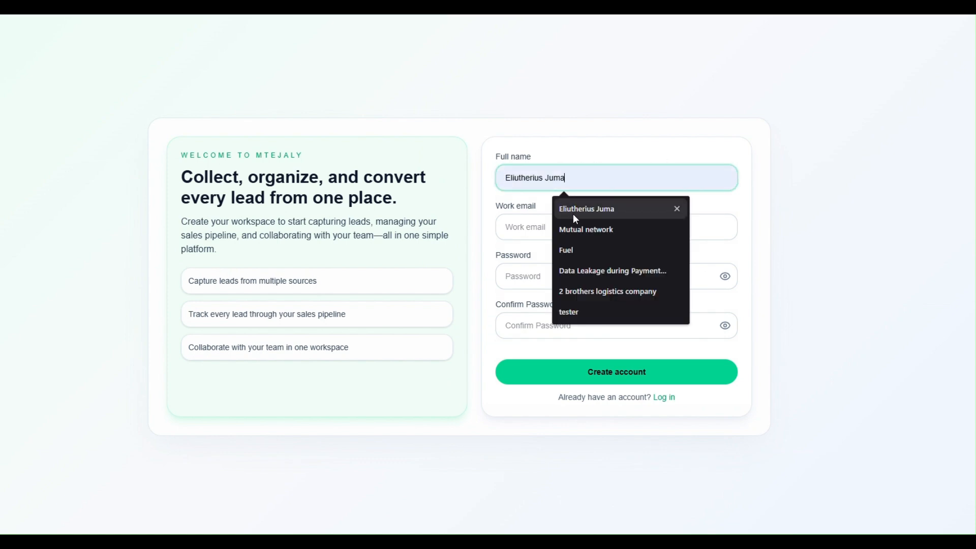
{"action": "left_click", "coordinate": [541, 237]}
{"action": "left_click", "coordinate": [578, 256]}
{"action": "left_click", "coordinate": [514, 280]}
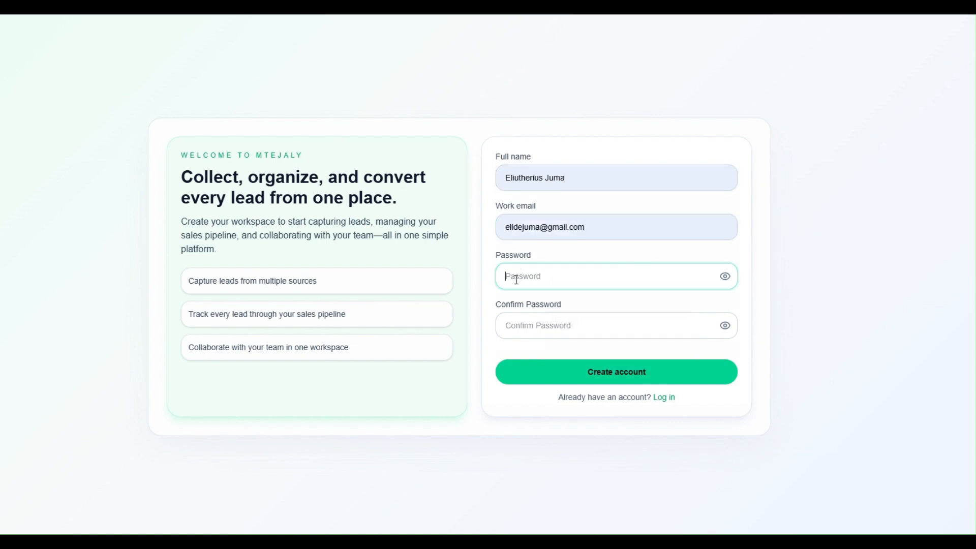
{"action": "type", "text": "••••••"}
{"action": "left_click", "coordinate": [553, 318]}
{"action": "type", "text": "••••••••"}
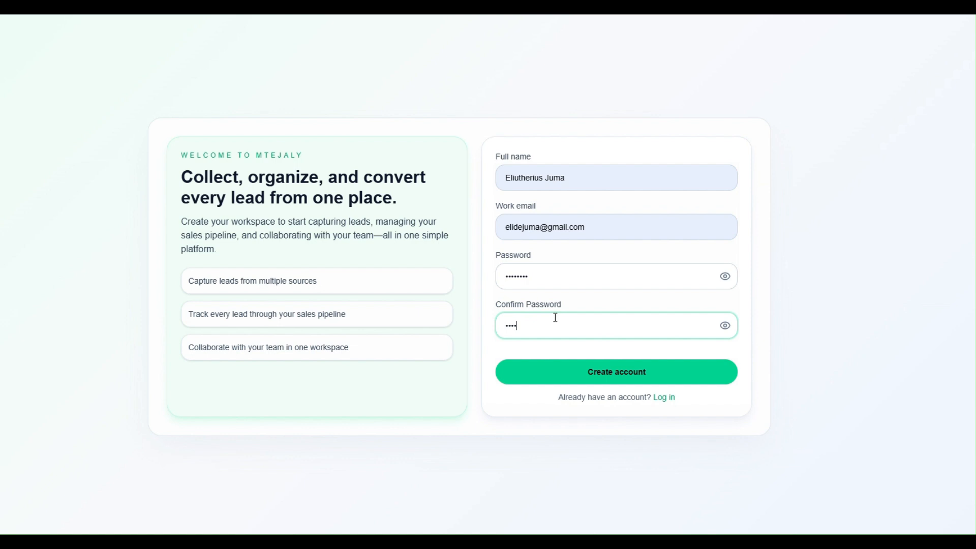
{"action": "left_click", "coordinate": [632, 372]}
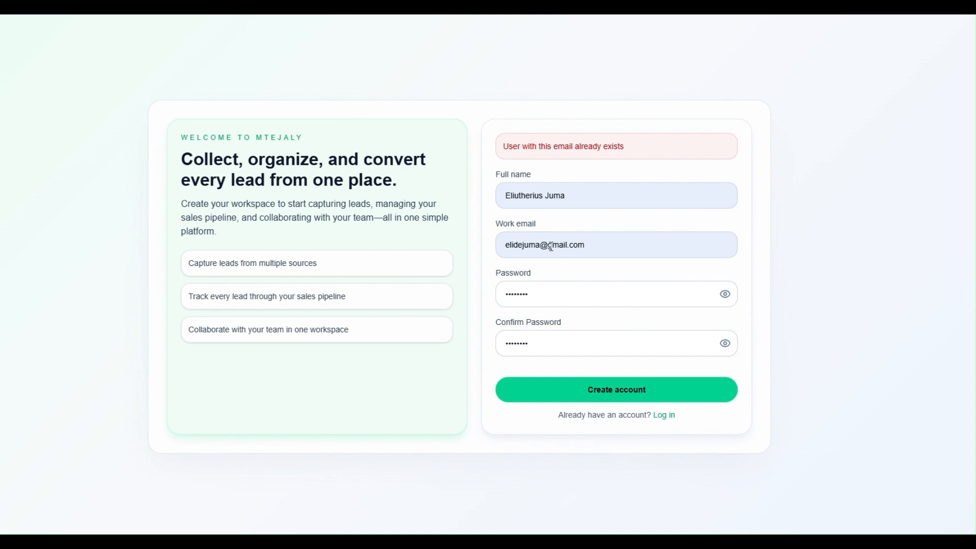
Replace the rejected work email with a different address and resubmit the account.
{"action": "left_click", "coordinate": [584, 245]}
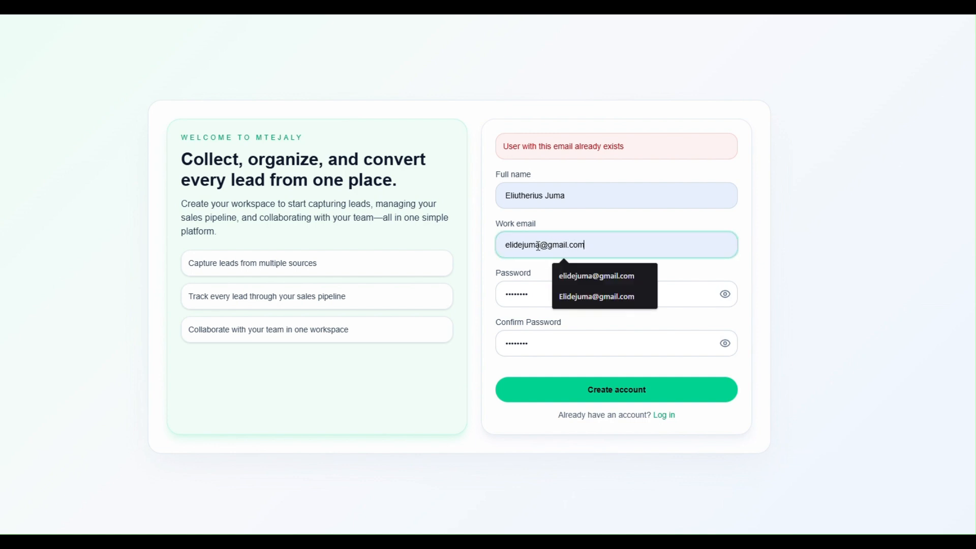
{"action": "left_click_drag", "start_coordinate": [542, 246], "coordinate": [493, 250]}
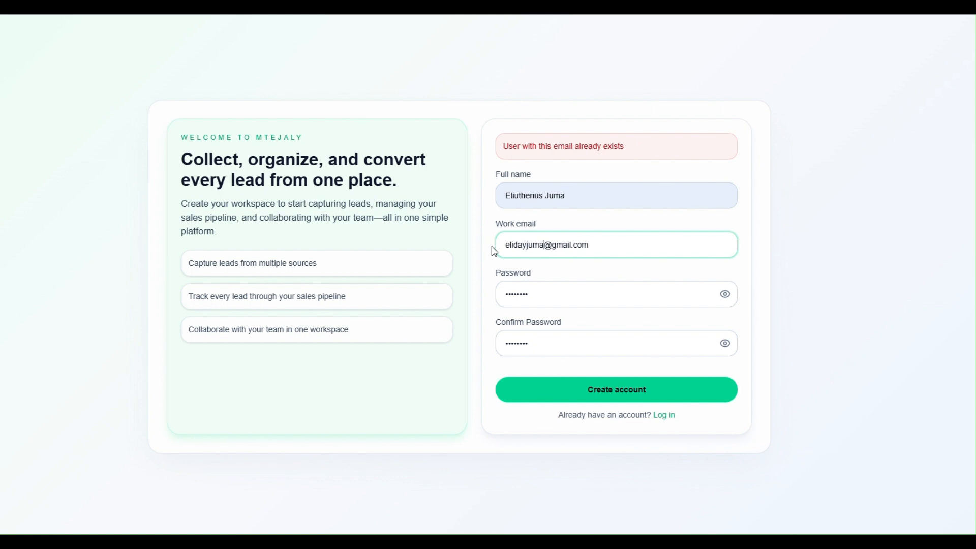
{"action": "left_click", "coordinate": [617, 388]}
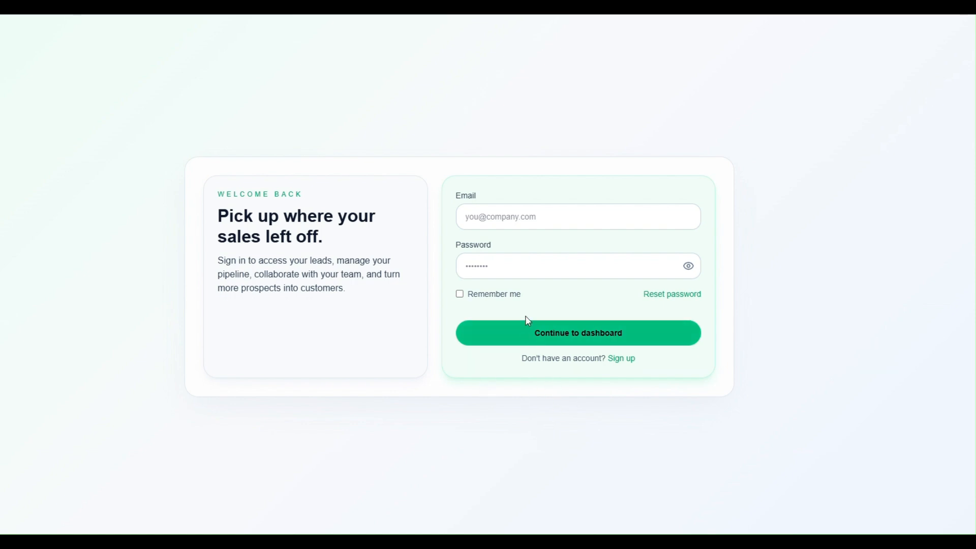
Sign in with the new account's email and saved password to reach the empty dashboard.
{"action": "left_click", "coordinate": [513, 213]}
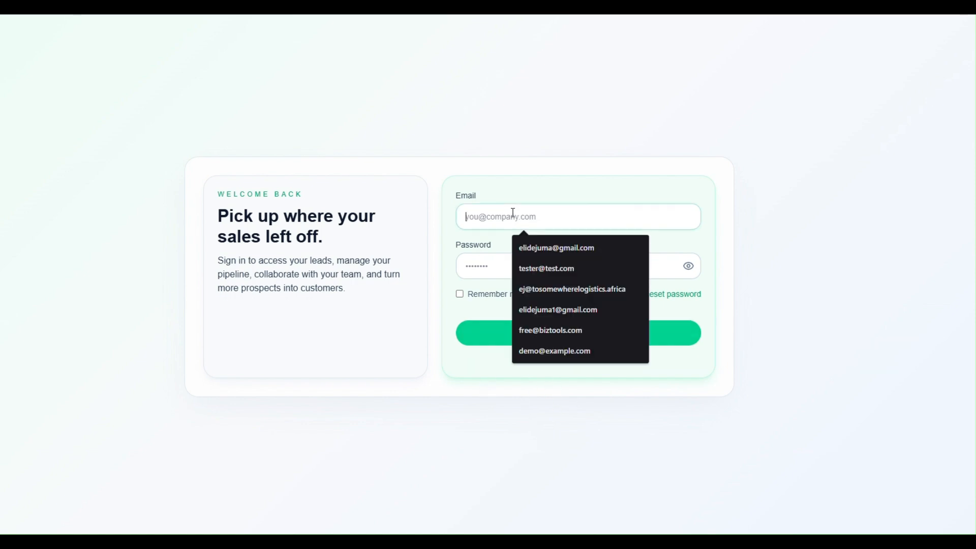
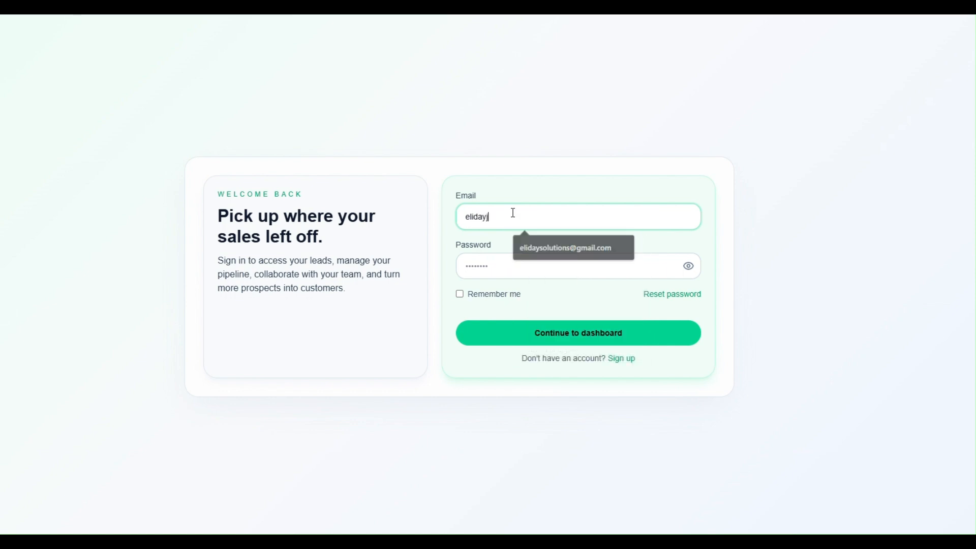
{"action": "left_click", "coordinate": [590, 334]}
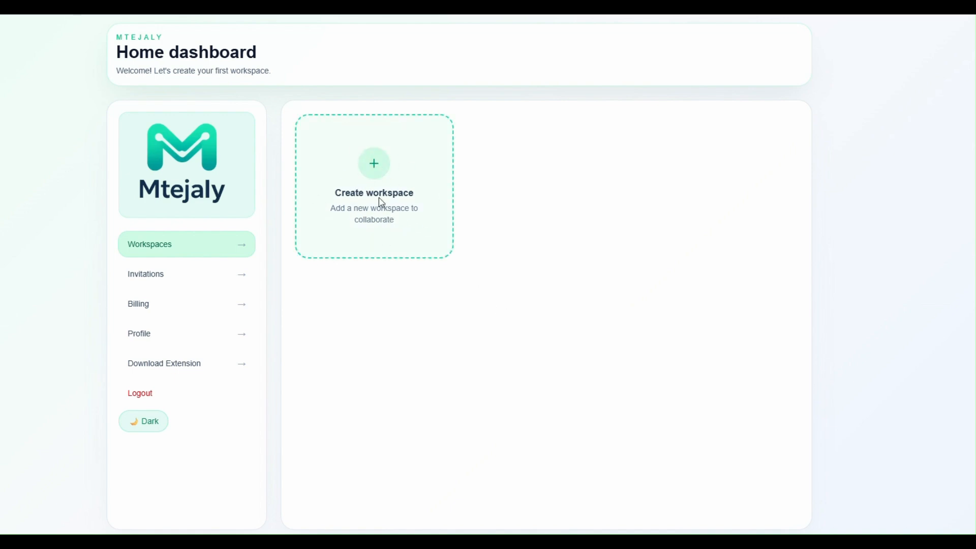
Create workspace 'Mtejaly' described as 'This is the main mtejaly workspace', fixing the 'Thisis' typo.
{"action": "left_click", "coordinate": [374, 171]}
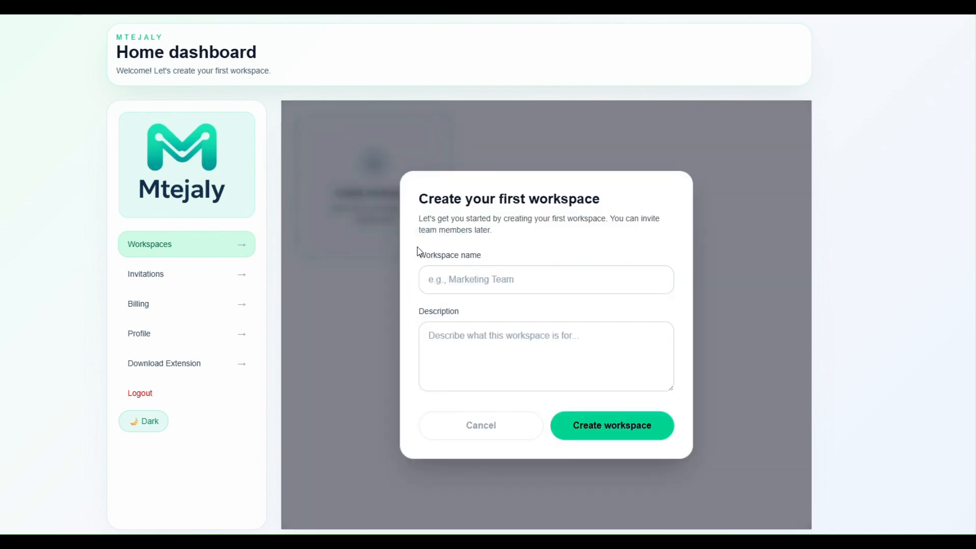
{"action": "left_click", "coordinate": [457, 277]}
{"action": "type", "text": "M"}
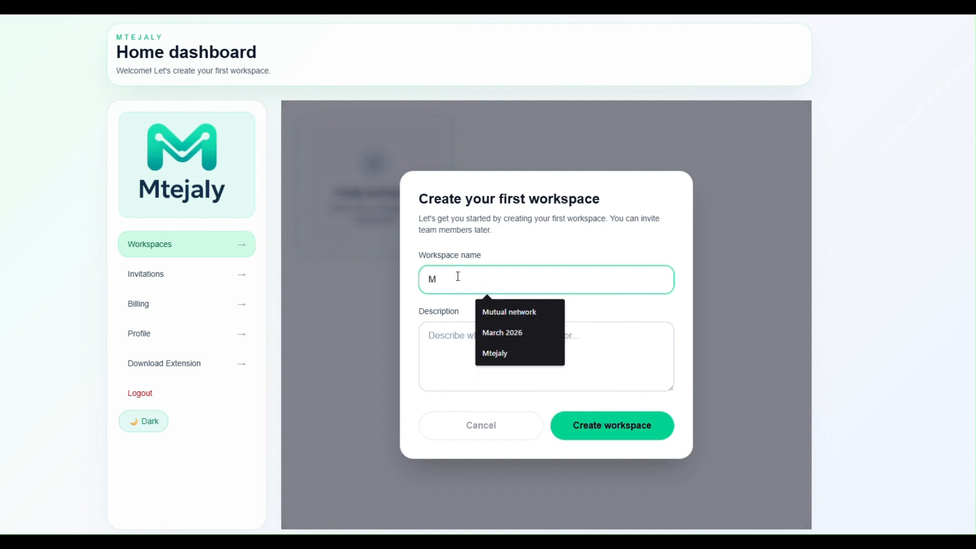
{"action": "type", "text": "tejaly"}
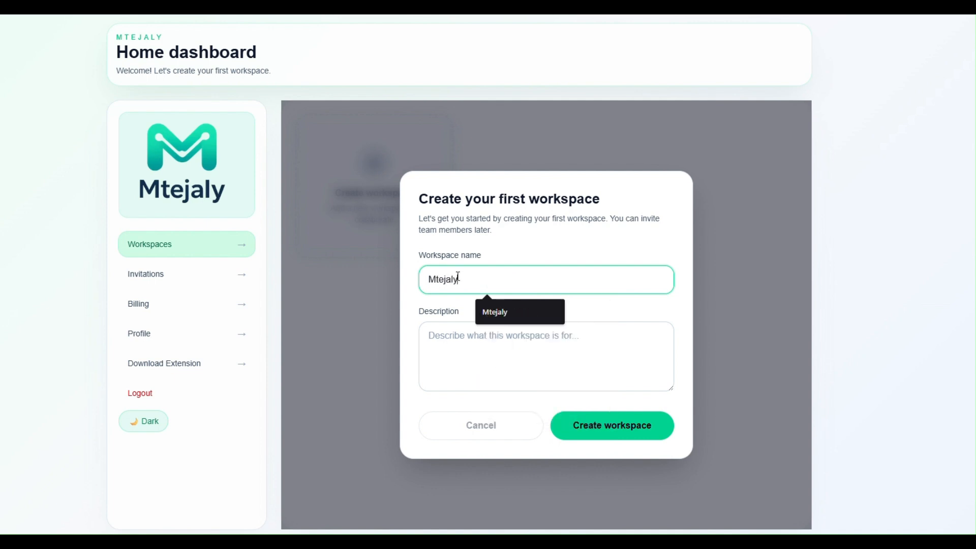
{"action": "left_click", "coordinate": [460, 366]}
{"action": "type", "text": "Thisis the main mte"}
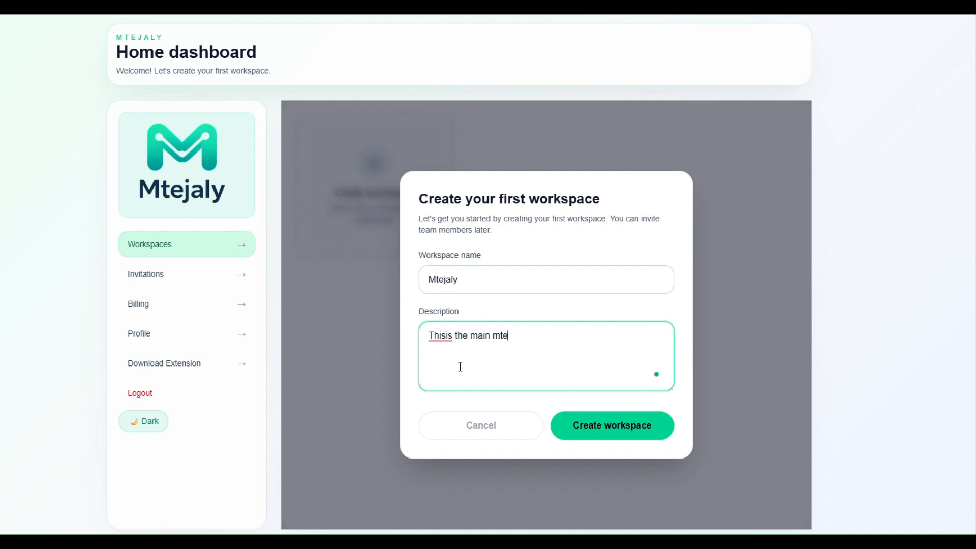
{"action": "type", "text": "jaly workspace"}
{"action": "left_click", "coordinate": [446, 336]}
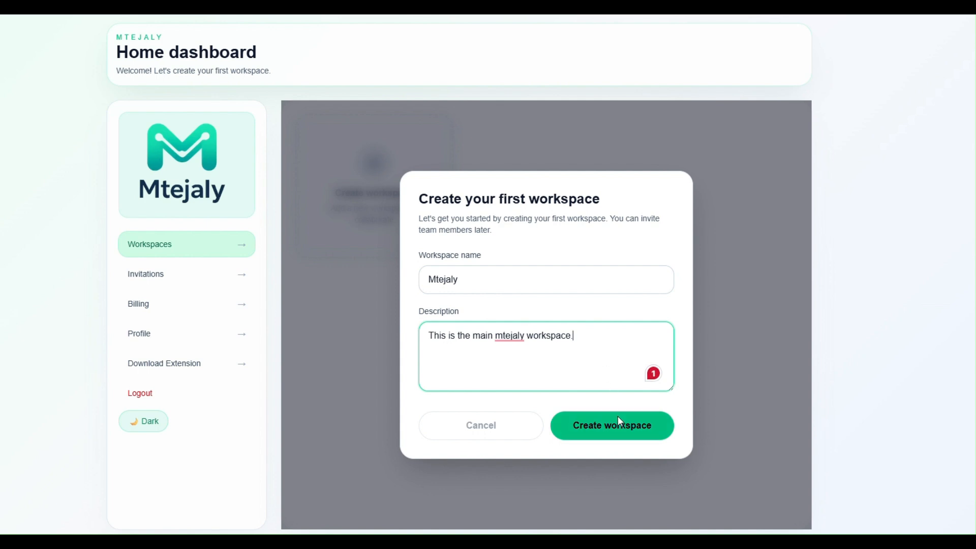
{"action": "left_click", "coordinate": [616, 429]}
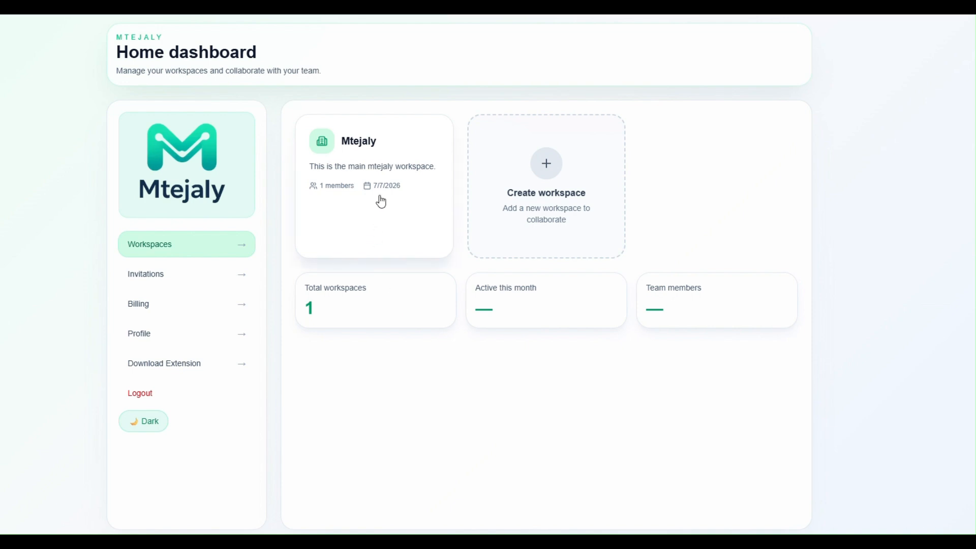
Open the Mtejaly workspace and go to its empty Segments page to add a segment.
{"action": "left_click", "coordinate": [358, 147]}
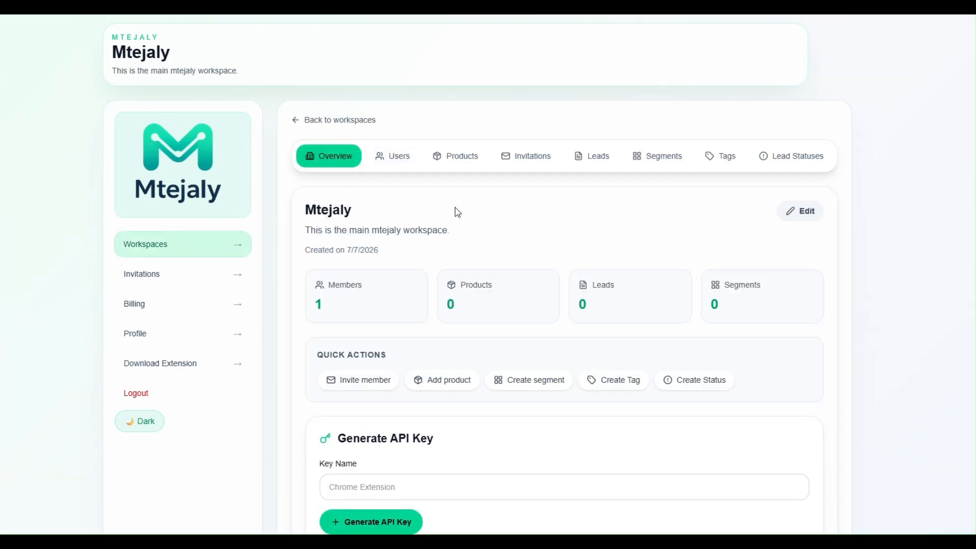
{"action": "scroll", "coordinate": [454, 262], "scroll_direction": "down", "scroll_amount": 1}
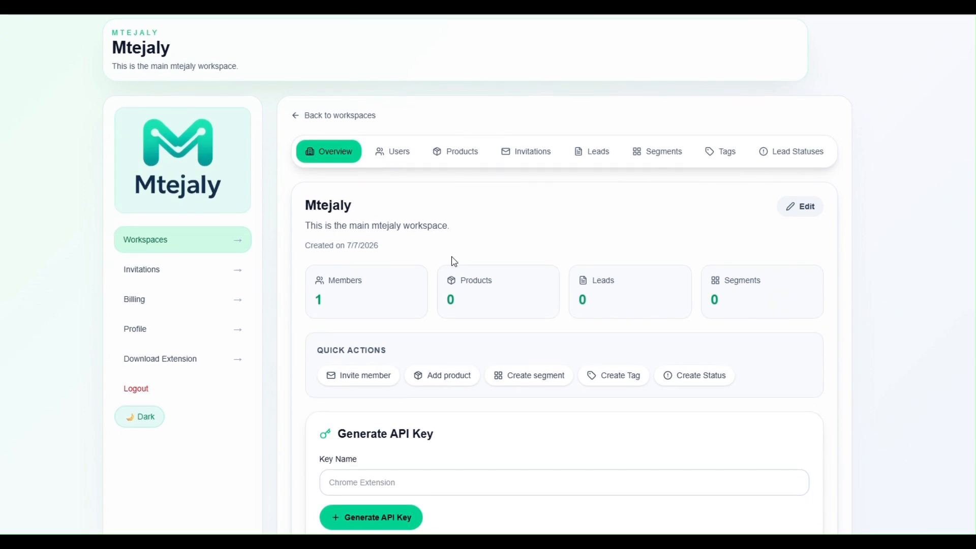
{"action": "scroll", "coordinate": [454, 261], "scroll_direction": "up", "scroll_amount": 1}
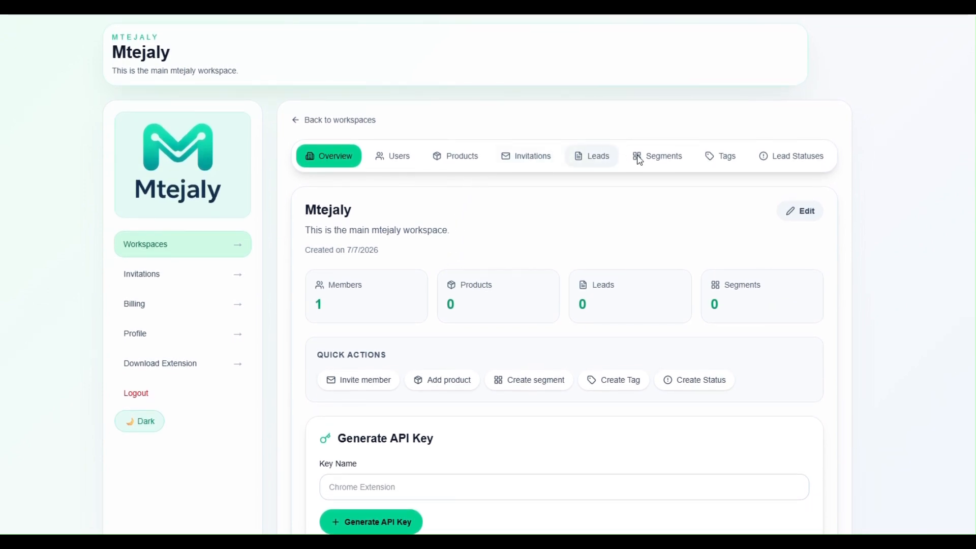
{"action": "left_click", "coordinate": [668, 163]}
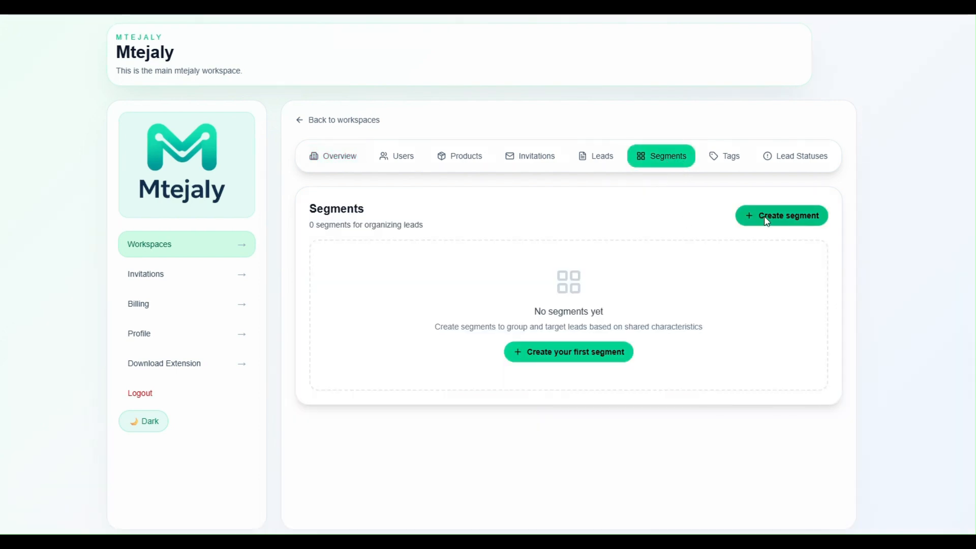
{"action": "left_click", "coordinate": [765, 217]}
Save a 'High value customers' segment with the description 'Add description'.
{"action": "left_click", "coordinate": [406, 239]}
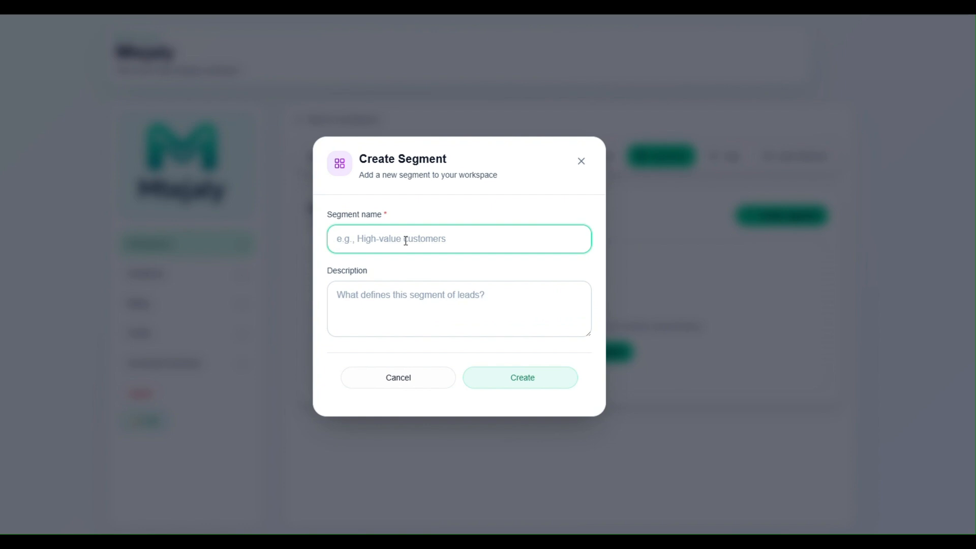
{"action": "type", "text": "High value customers"}
{"action": "left_click", "coordinate": [398, 308]}
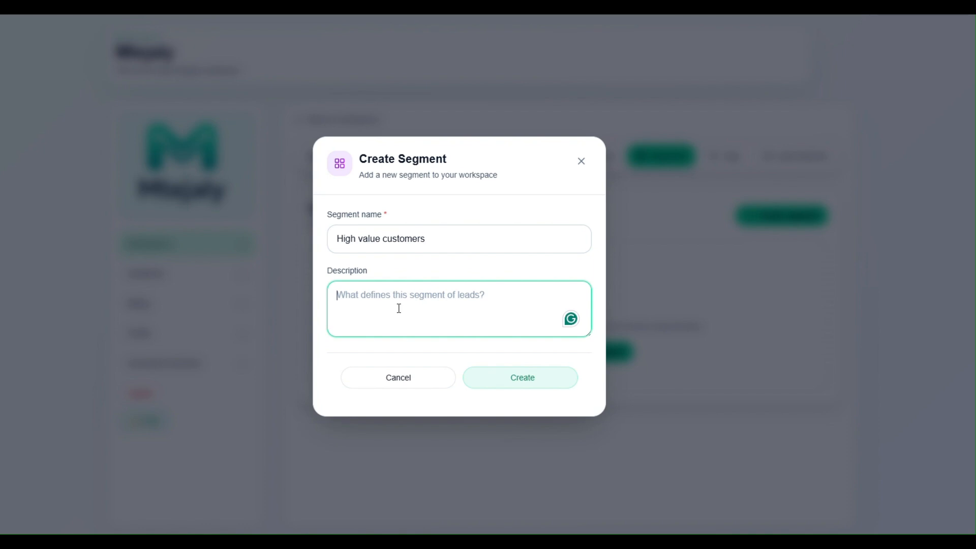
{"action": "type", "text": "Add de"}
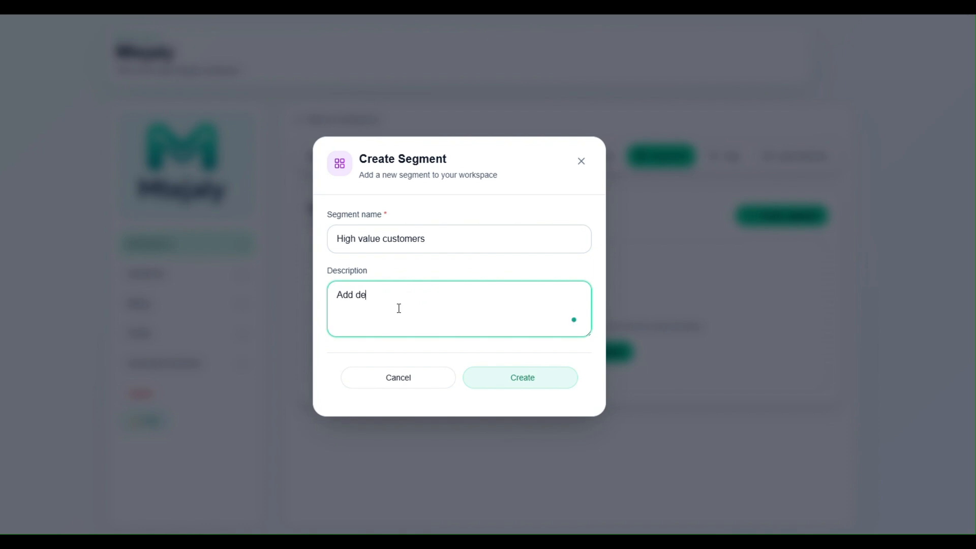
{"action": "type", "text": "scription"}
{"action": "left_click", "coordinate": [530, 387]}
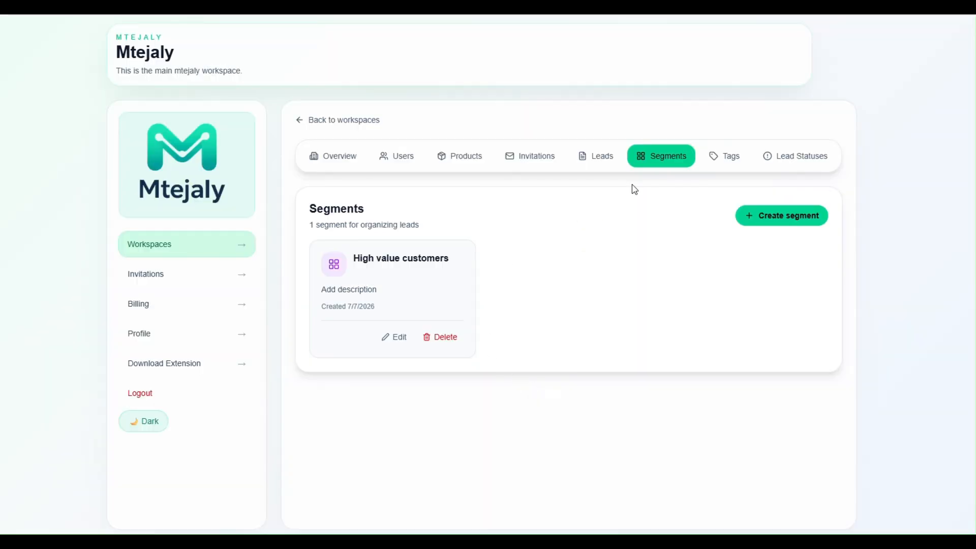
Add a 'Medium value customers' segment described 'Description for segment', then go to Tags.
{"action": "left_click", "coordinate": [758, 214]}
{"action": "left_click", "coordinate": [392, 236]}
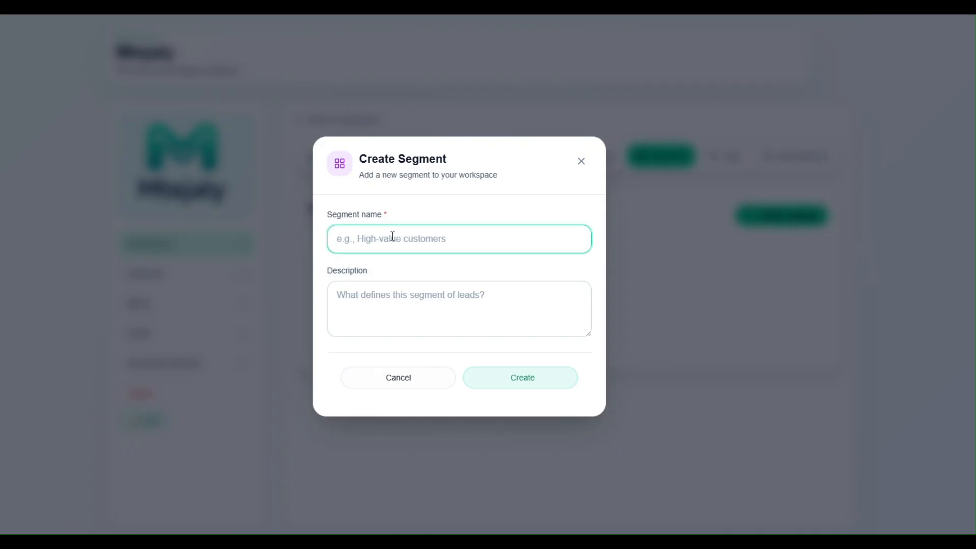
{"action": "type", "text": "Medium value customers"}
{"action": "left_click", "coordinate": [378, 307]}
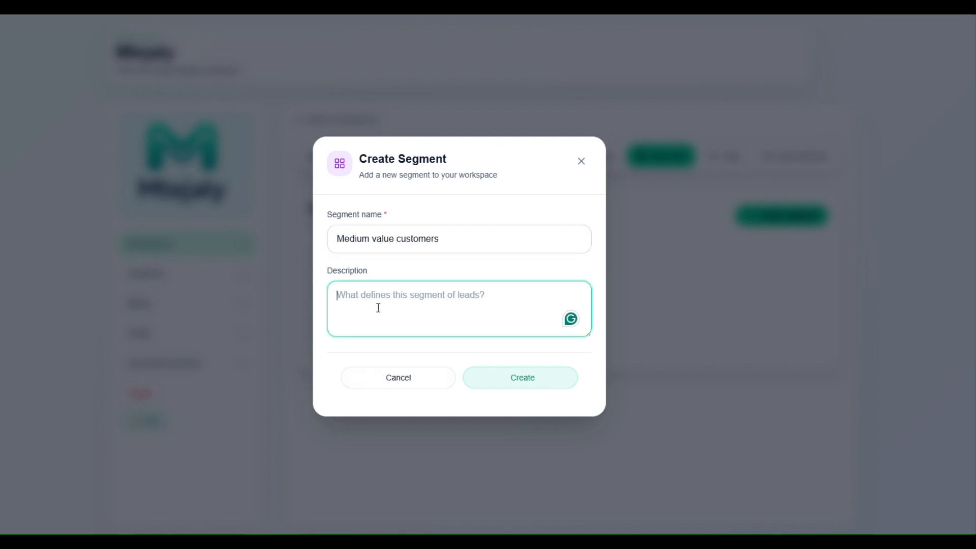
{"action": "type", "text": "Description"}
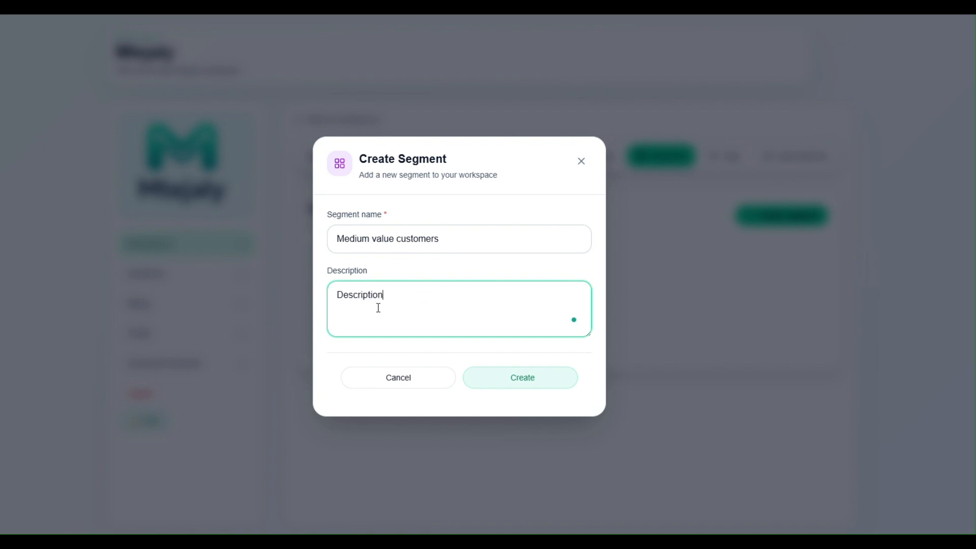
{"action": "type", "text": " for segment"}
{"action": "left_click", "coordinate": [520, 378]}
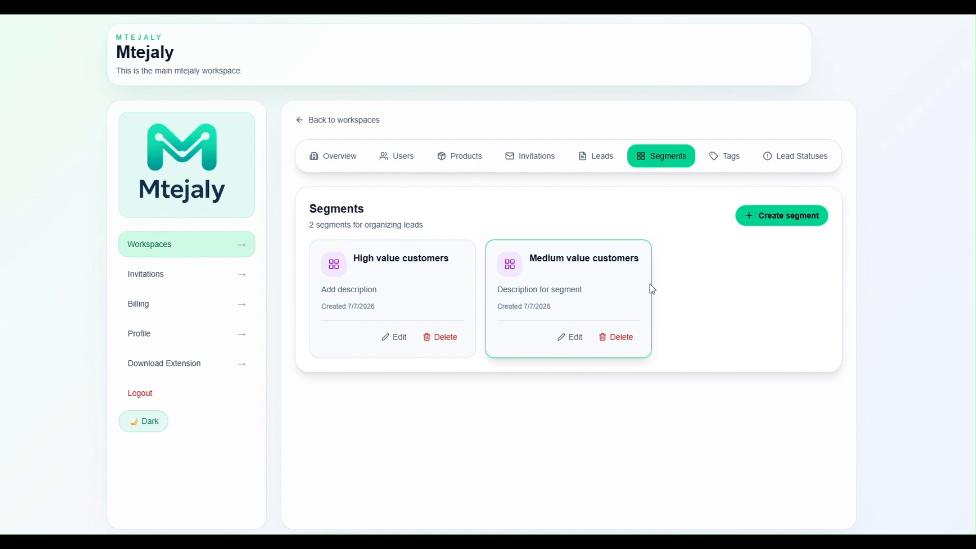
{"action": "left_click", "coordinate": [732, 161]}
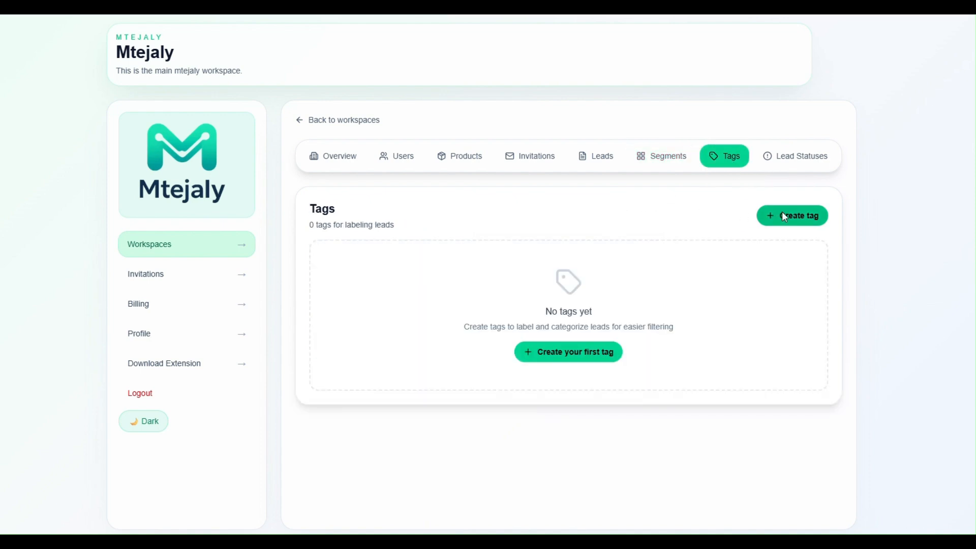
Create a blue 'Spain' tag and an orange 'Zambia' tag.
{"action": "left_click", "coordinate": [783, 213]}
{"action": "left_click", "coordinate": [421, 246]}
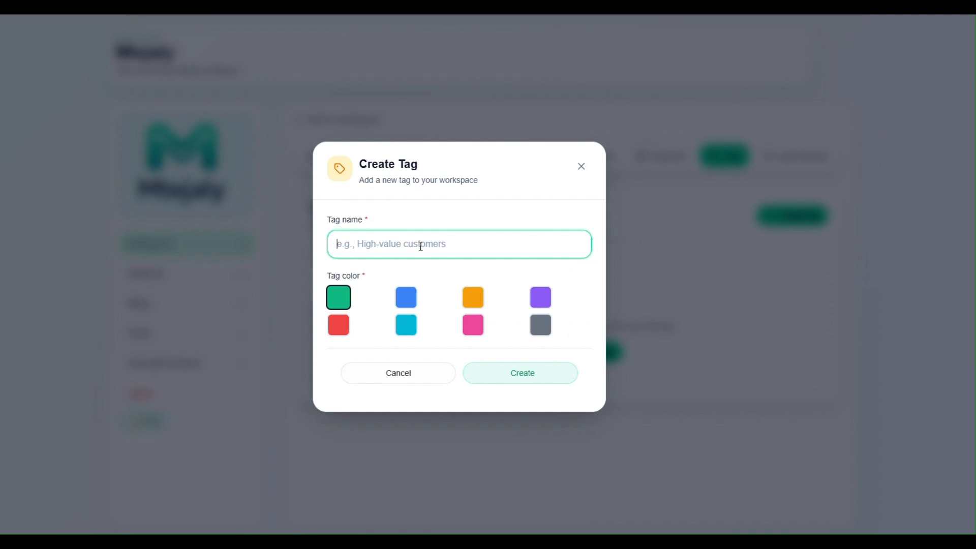
{"action": "type", "text": "Spain"}
{"action": "left_click", "coordinate": [406, 302]}
{"action": "left_click", "coordinate": [519, 373]}
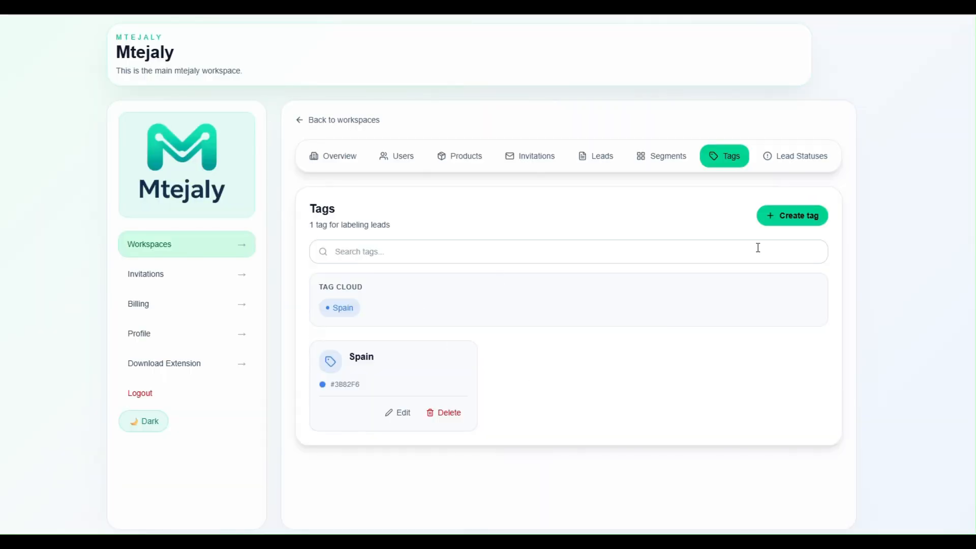
{"action": "left_click", "coordinate": [785, 216]}
{"action": "left_click", "coordinate": [442, 248]}
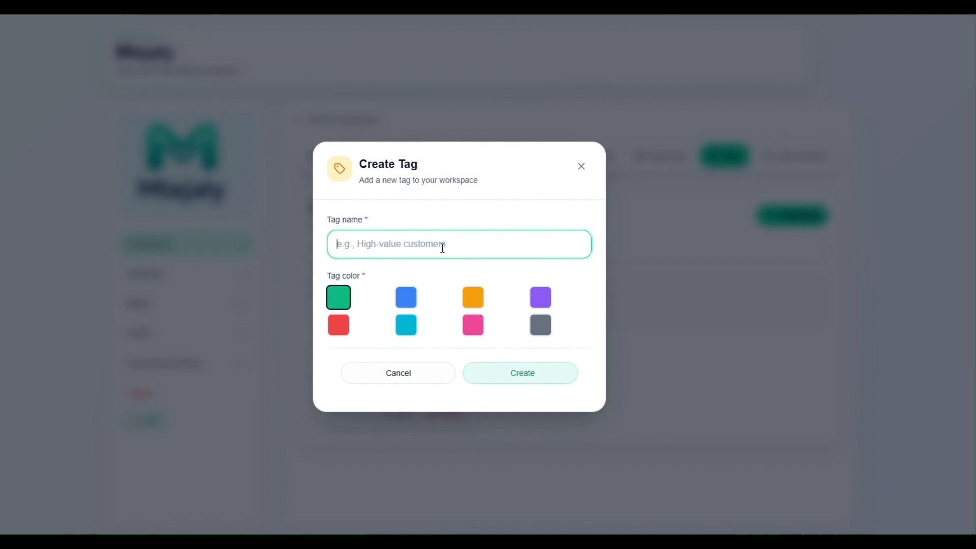
{"action": "type", "text": "Zambia"}
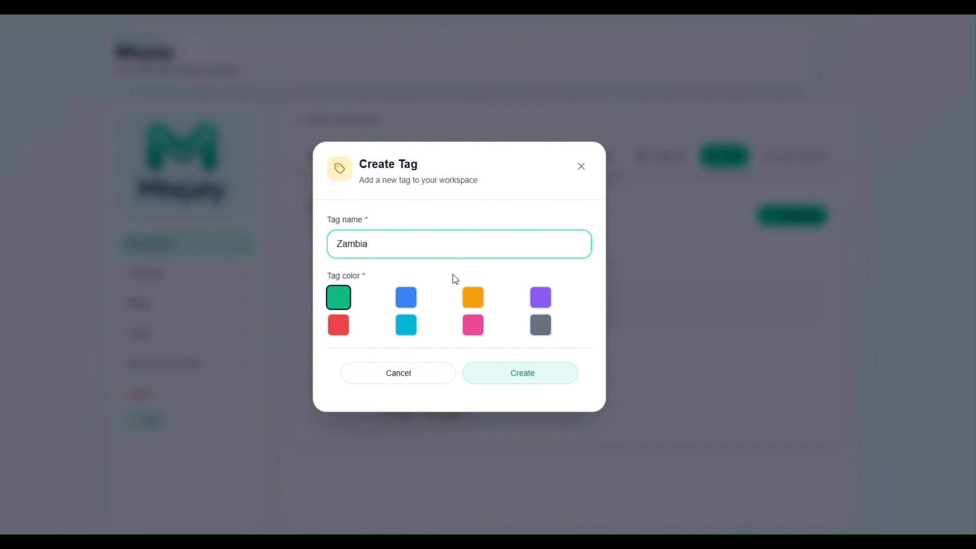
{"action": "left_click", "coordinate": [473, 304]}
{"action": "left_click", "coordinate": [518, 376]}
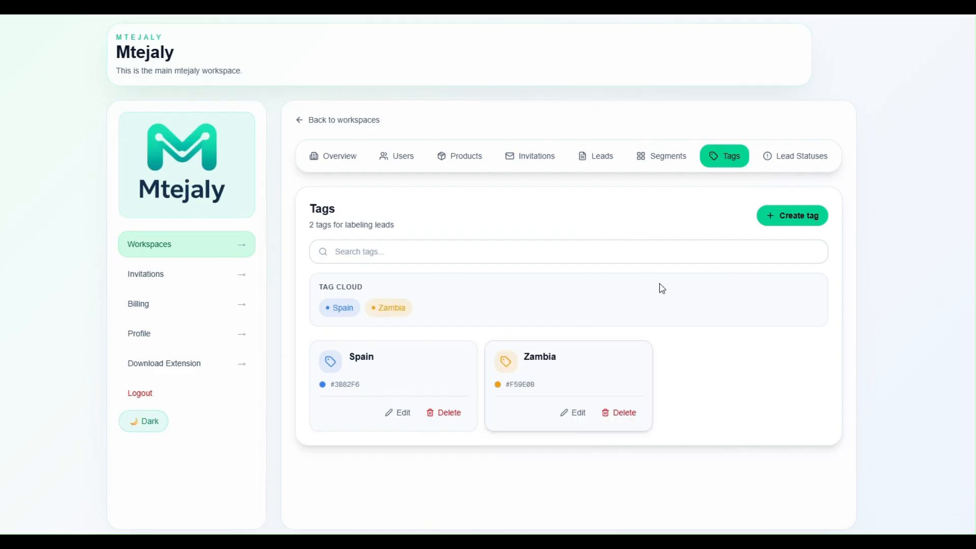
Add a third tag, 'Italy', keeping its green colour.
{"action": "left_click", "coordinate": [792, 219]}
{"action": "left_click", "coordinate": [422, 250]}
{"action": "type", "text": "Italy"}
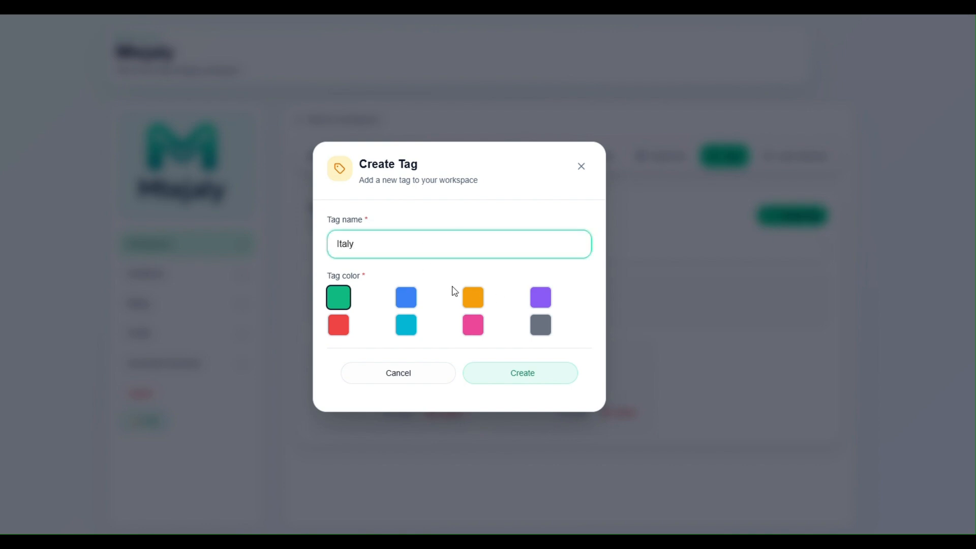
{"action": "left_click", "coordinate": [337, 298]}
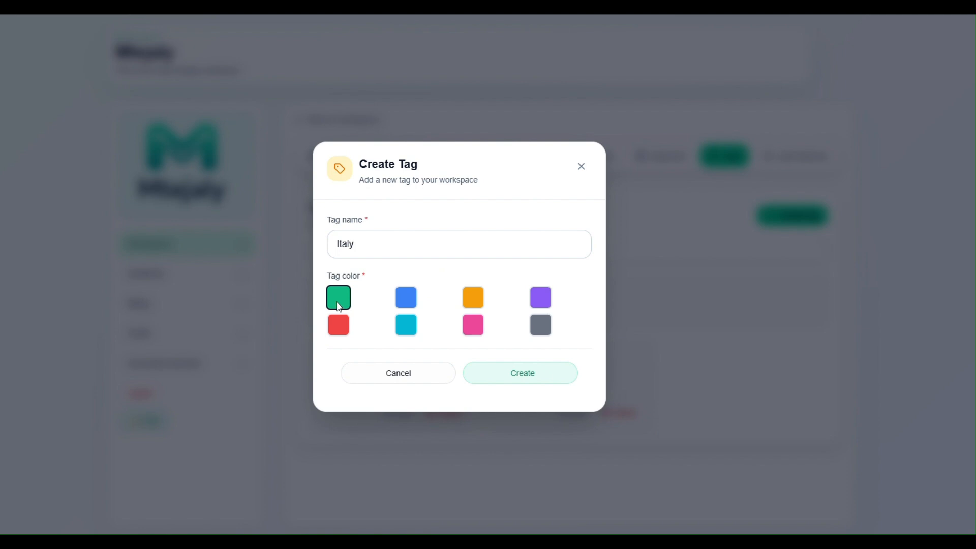
{"action": "left_click", "coordinate": [519, 373]}
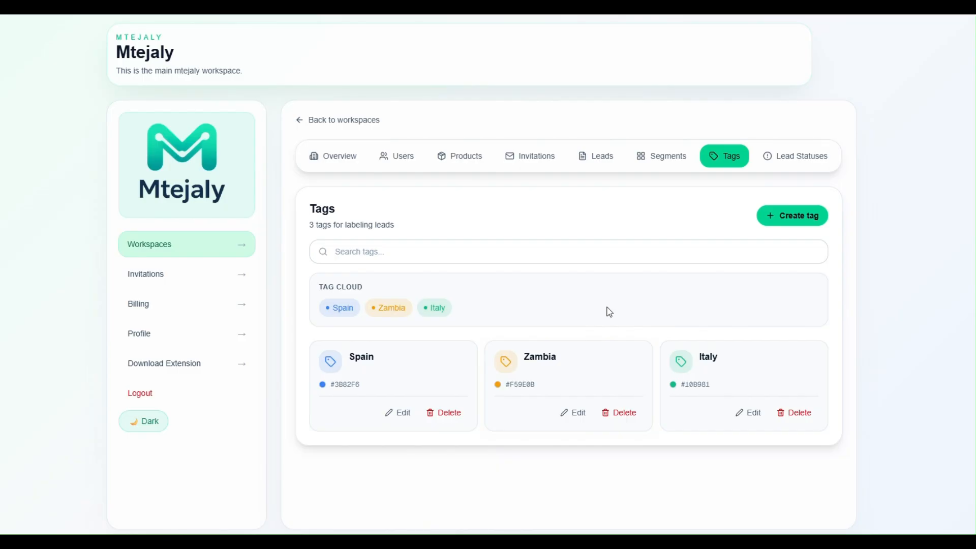
On Lead Statuses, create an orange 'New Lead' status and a pink 'Contacted' status.
{"action": "left_click", "coordinate": [799, 162]}
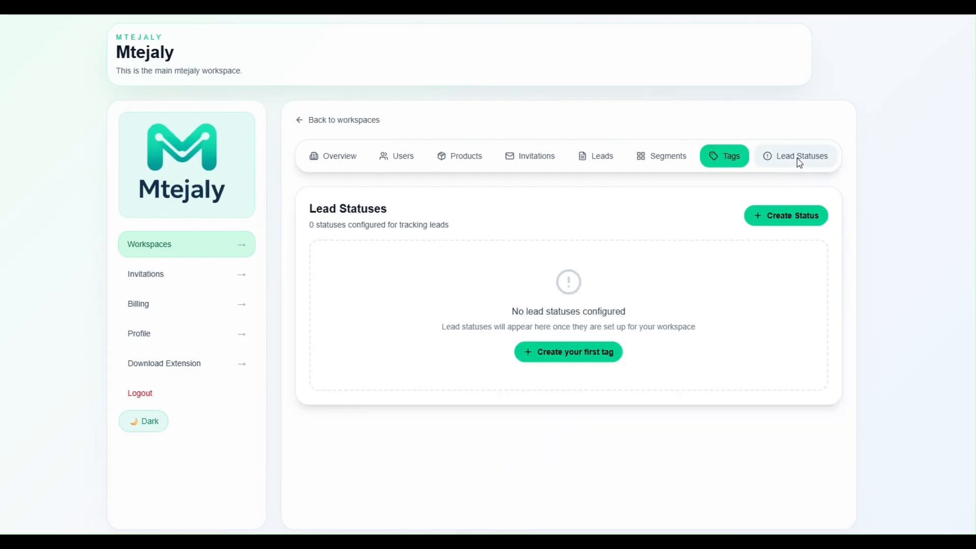
{"action": "left_click", "coordinate": [772, 212]}
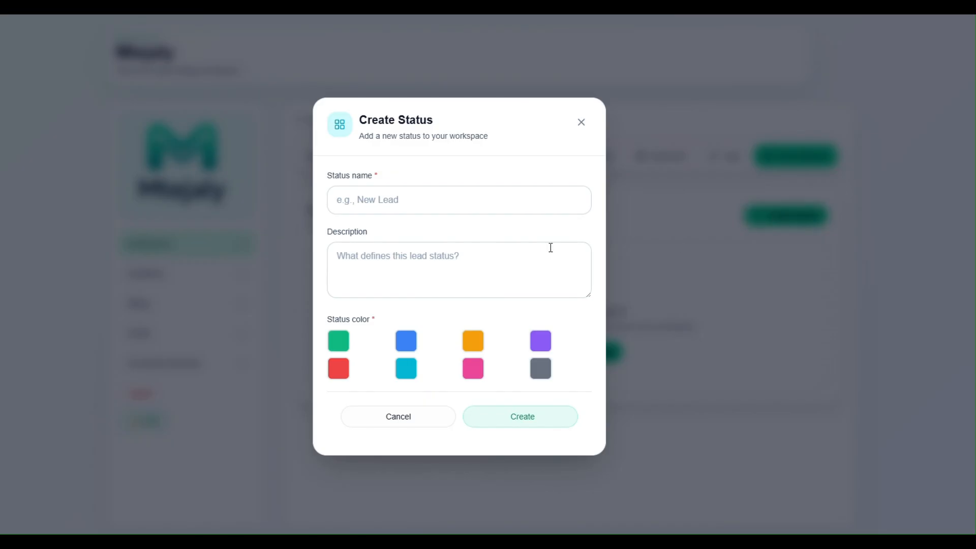
{"action": "left_click", "coordinate": [401, 198]}
{"action": "type", "text": "New"}
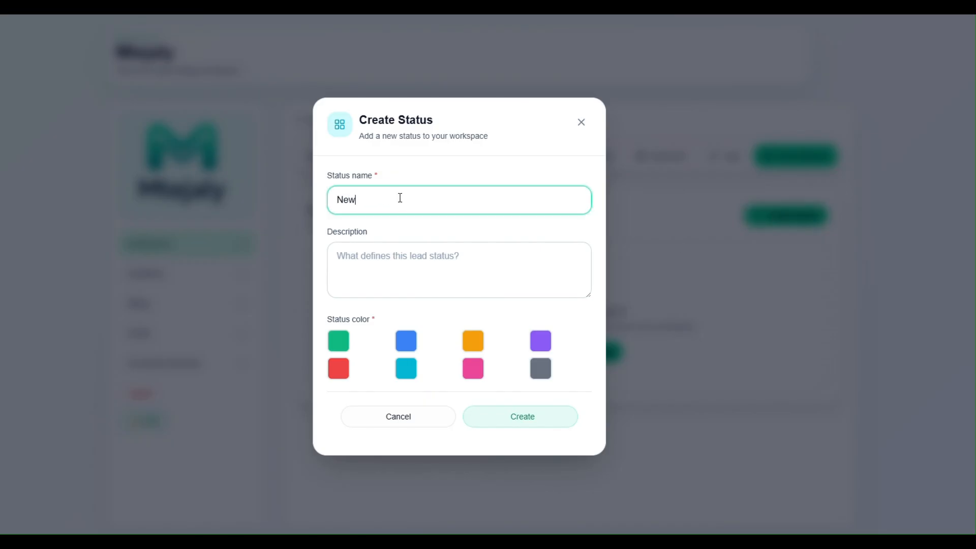
{"action": "type", "text": " Lead"}
{"action": "left_click", "coordinate": [474, 349]}
{"action": "left_click", "coordinate": [501, 421]}
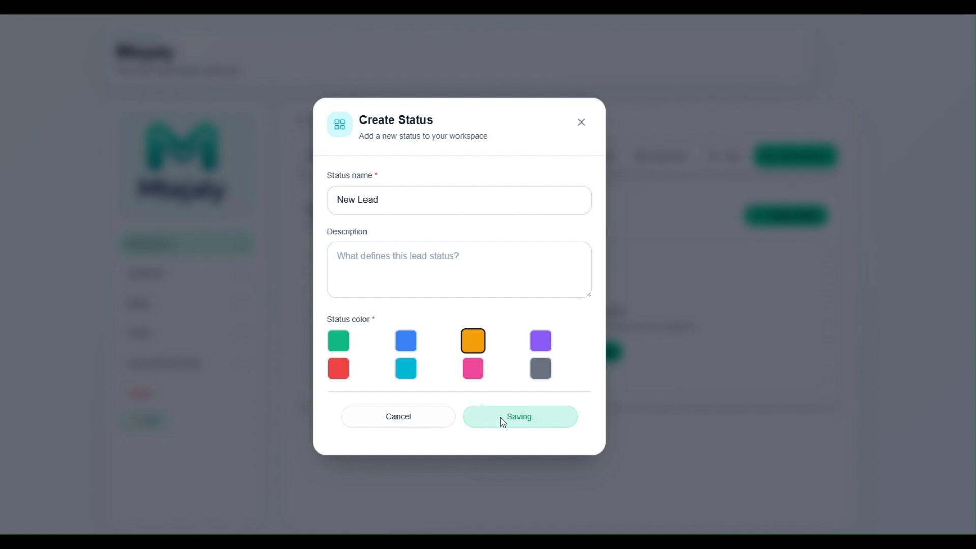
{"action": "left_click", "coordinate": [800, 219]}
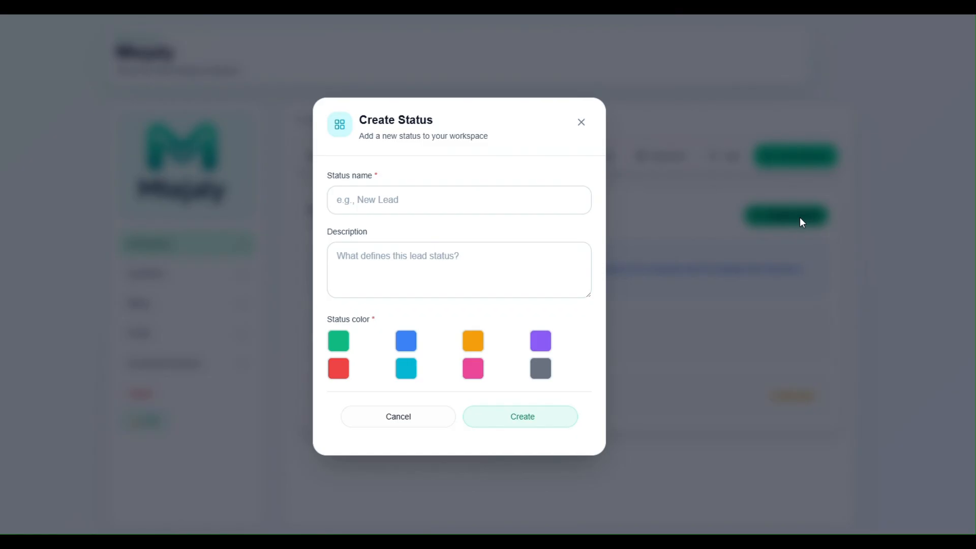
{"action": "left_click", "coordinate": [400, 199]}
{"action": "type", "text": "Contacted"}
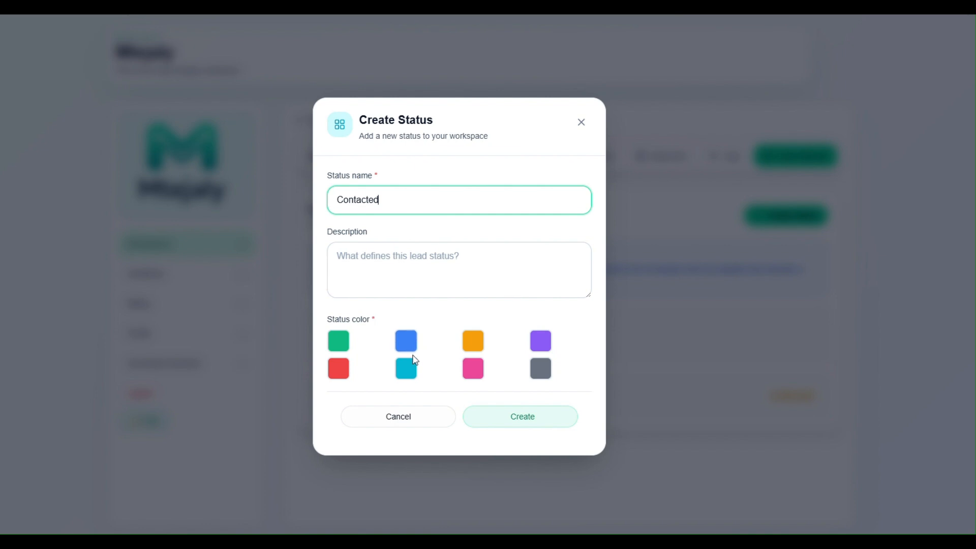
{"action": "left_click", "coordinate": [472, 372]}
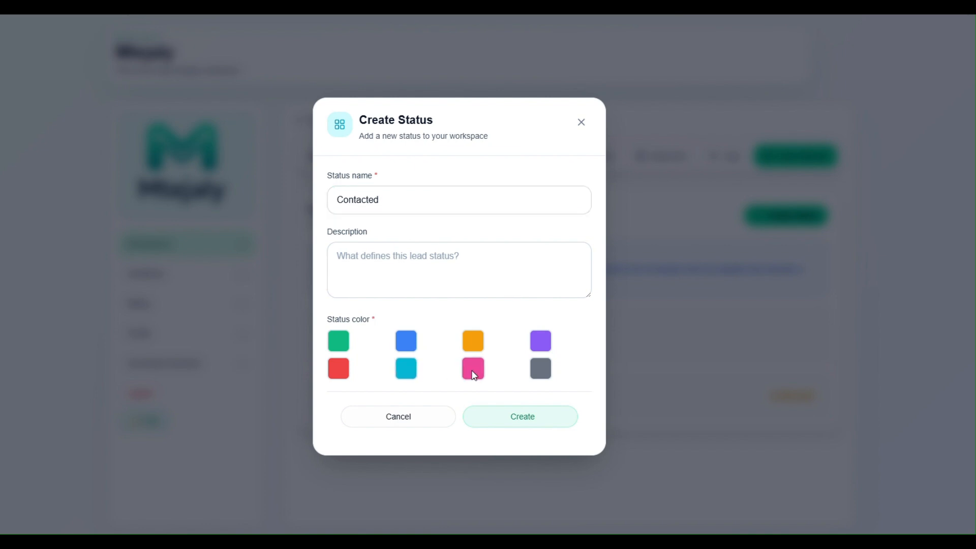
{"action": "left_click", "coordinate": [517, 419]}
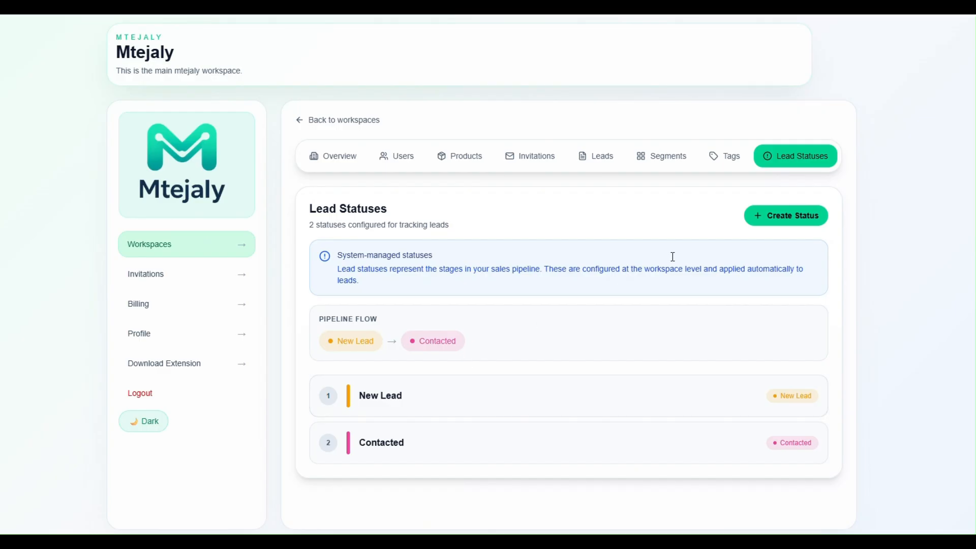
Add a green 'Won' status and a red 'Lost' status.
{"action": "left_click", "coordinate": [797, 217]}
{"action": "left_click", "coordinate": [379, 200]}
{"action": "type", "text": "Won"}
{"action": "left_click", "coordinate": [337, 341]}
{"action": "left_click", "coordinate": [513, 427]}
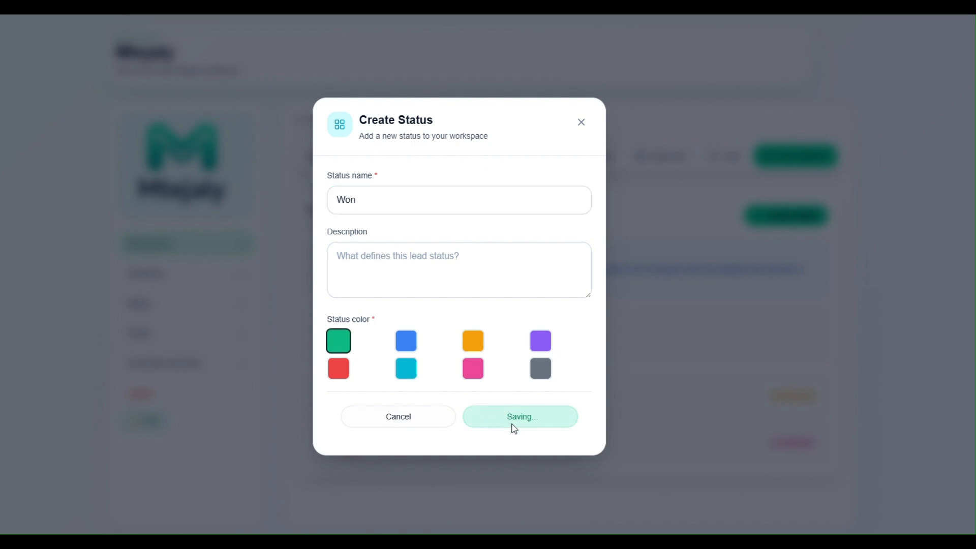
{"action": "left_click", "coordinate": [800, 214]}
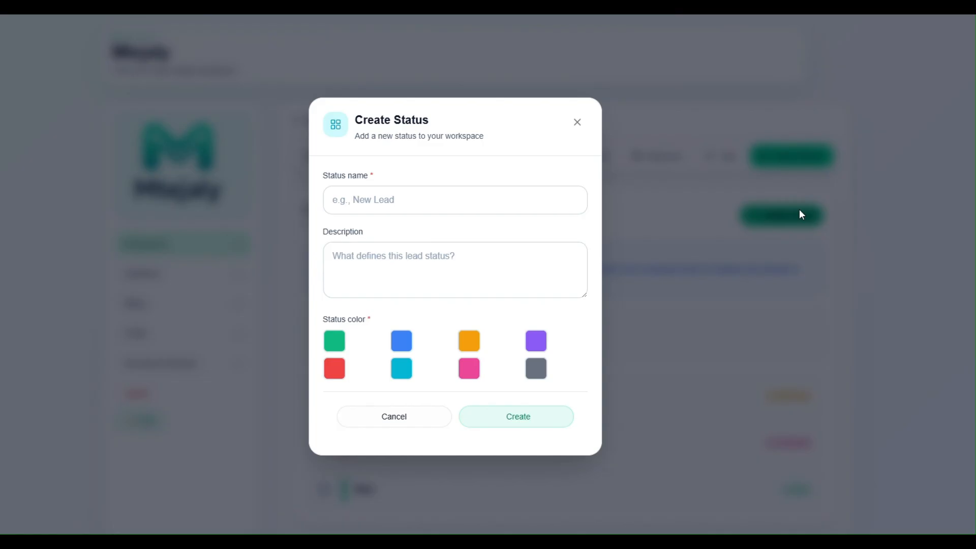
{"action": "left_click", "coordinate": [395, 200]}
{"action": "type", "text": "Lost"}
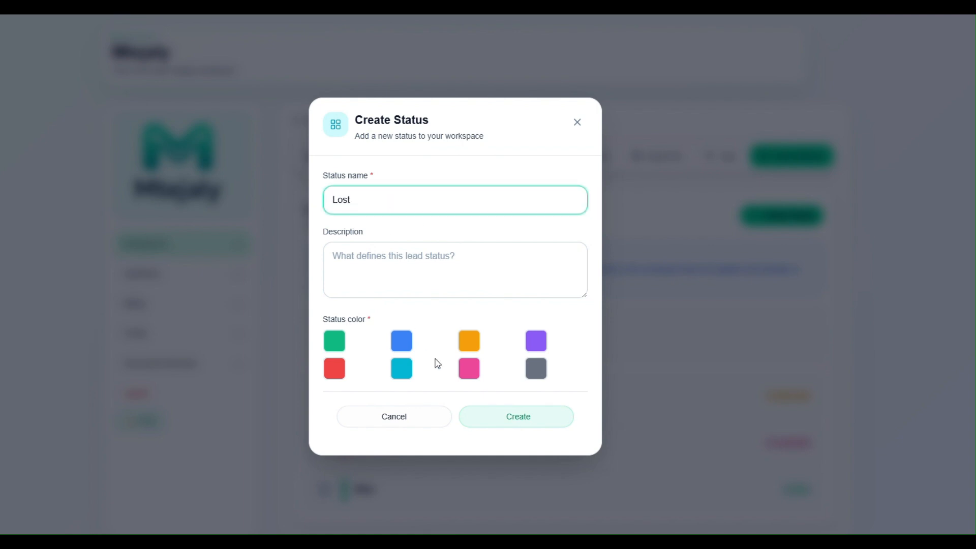
{"action": "left_click", "coordinate": [336, 368]}
{"action": "left_click", "coordinate": [489, 420]}
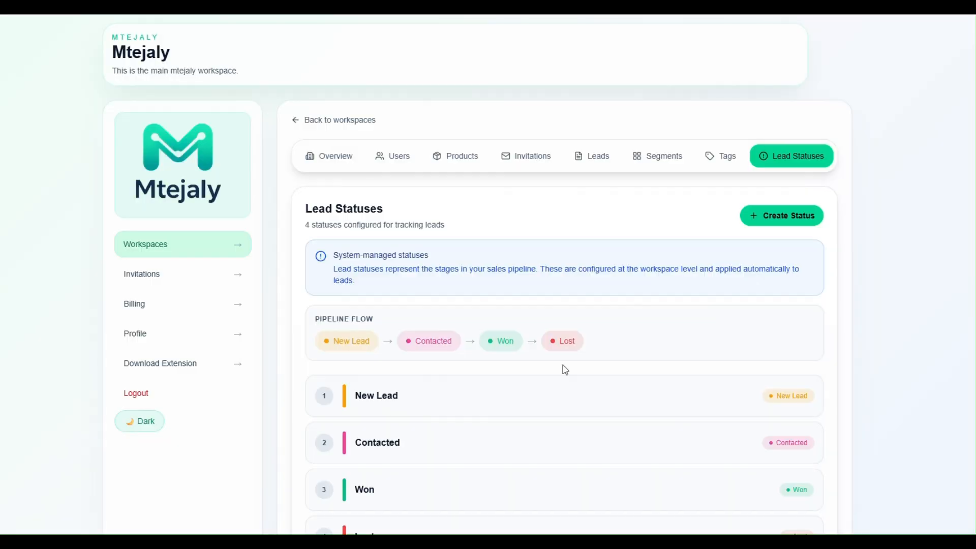
Create a grey 'Future Opportunity' status at the end of the pipeline.
{"action": "left_click", "coordinate": [791, 225]}
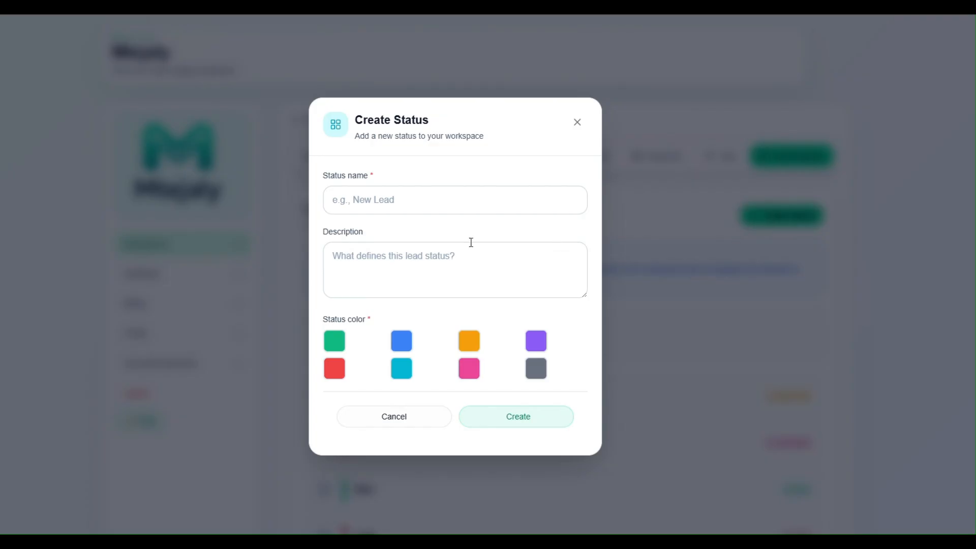
{"action": "left_click", "coordinate": [381, 200]}
{"action": "type", "text": "Future"}
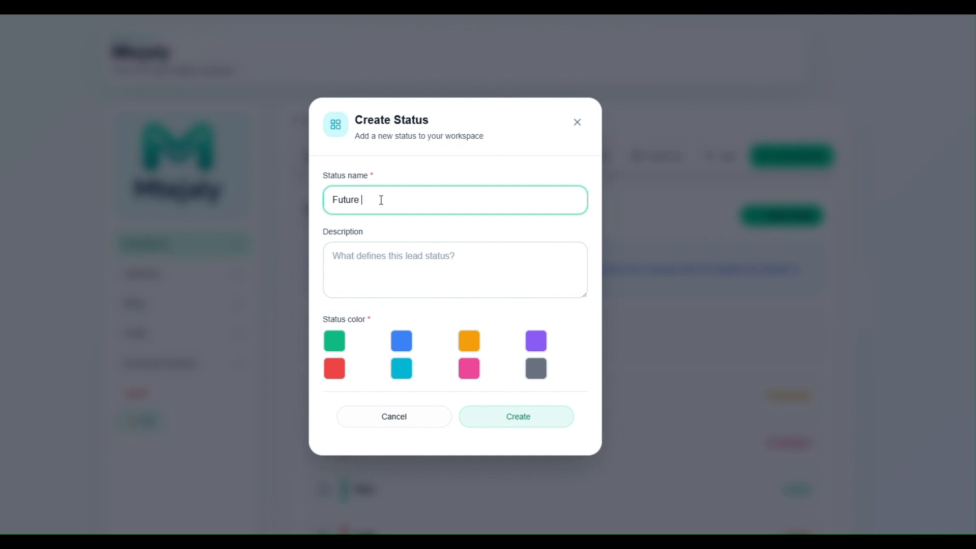
{"action": "type", "text": " Opportunity"}
{"action": "left_click", "coordinate": [535, 373]}
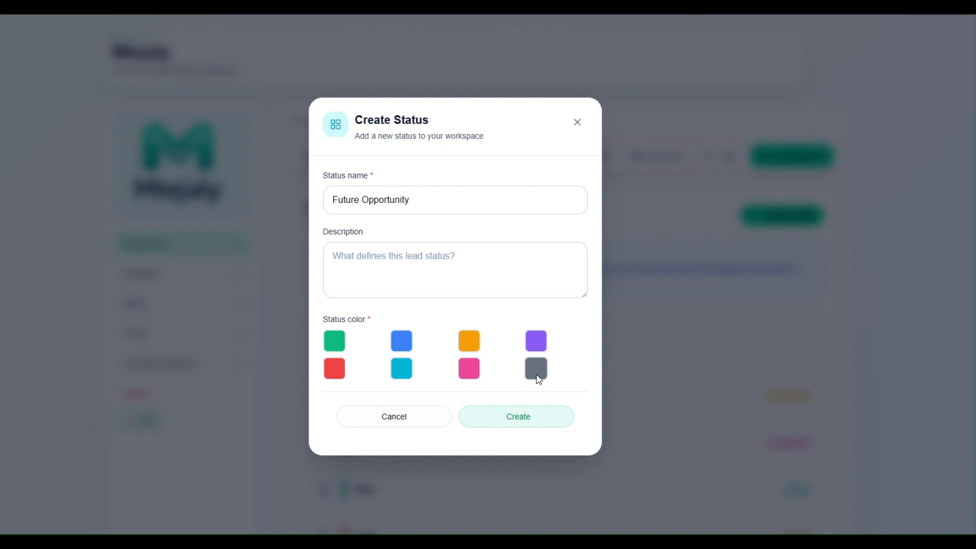
{"action": "left_click", "coordinate": [511, 421]}
Review the New Lead to Future Opportunity status list, then return to the workspace Overview.
{"action": "scroll", "coordinate": [457, 432], "scroll_direction": "down", "scroll_amount": 2}
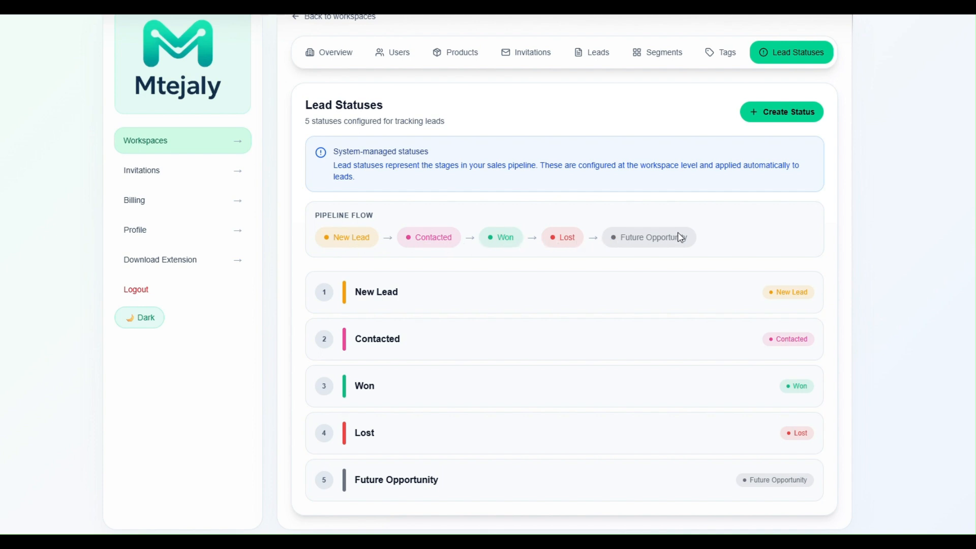
{"action": "scroll", "coordinate": [614, 320], "scroll_direction": "up", "scroll_amount": 2}
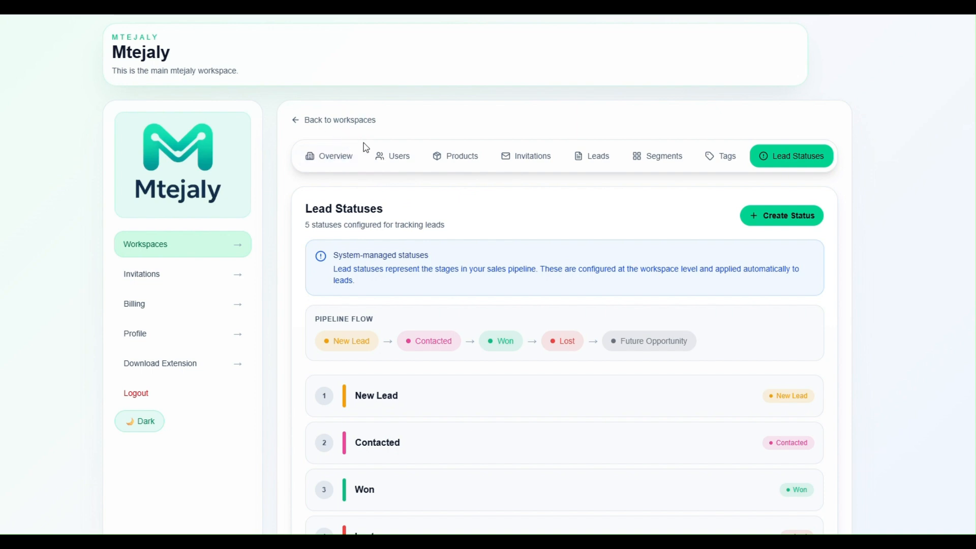
{"action": "left_click", "coordinate": [351, 158]}
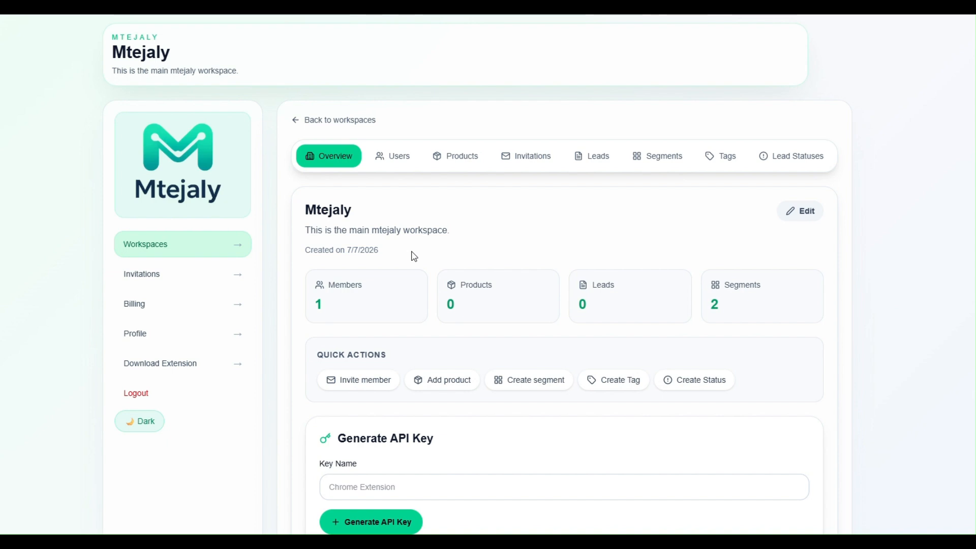
Generate a workspace API key named 'Mtejaly Key'.
{"action": "scroll", "coordinate": [414, 256], "scroll_direction": "down", "scroll_amount": 2}
{"action": "scroll", "coordinate": [414, 256], "scroll_direction": "down", "scroll_amount": 2}
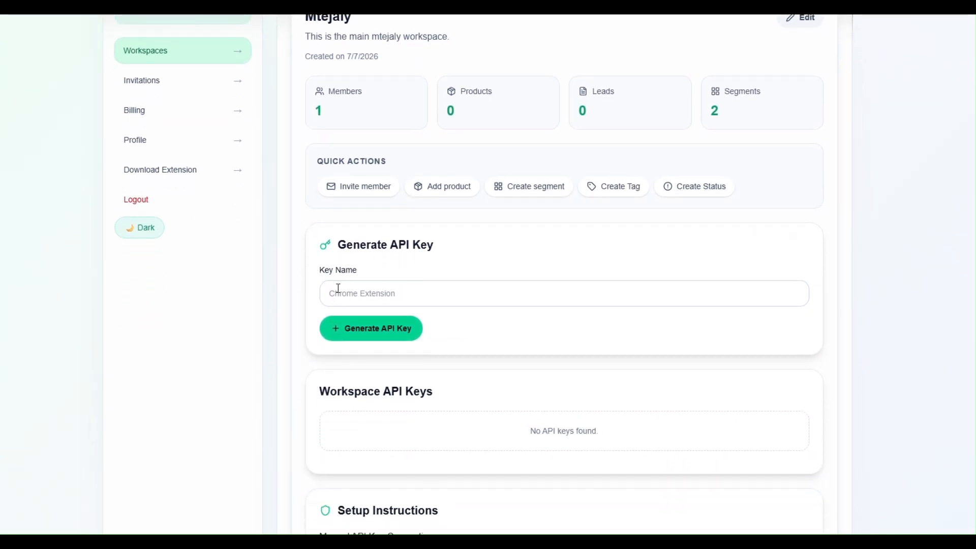
{"action": "left_click", "coordinate": [357, 294]}
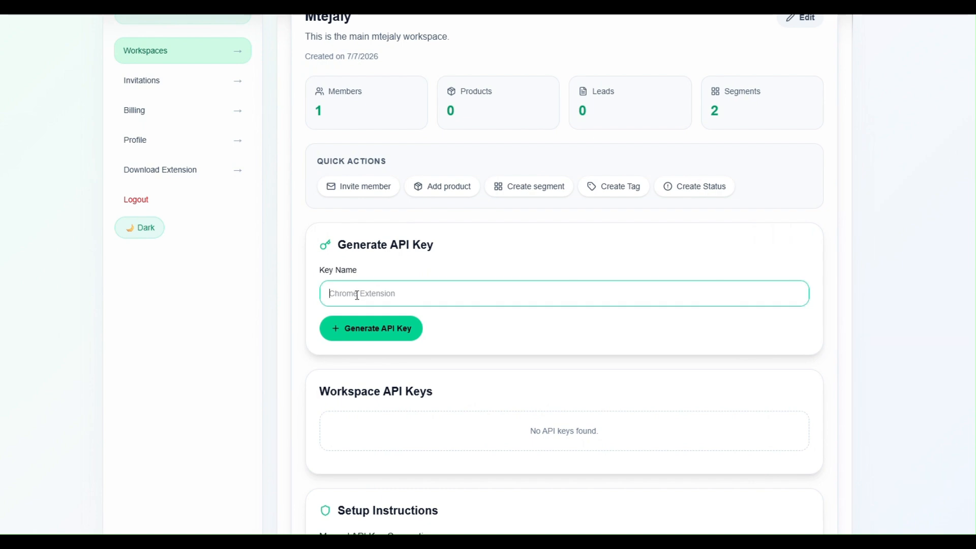
{"action": "type", "text": "Mtejaly Key"}
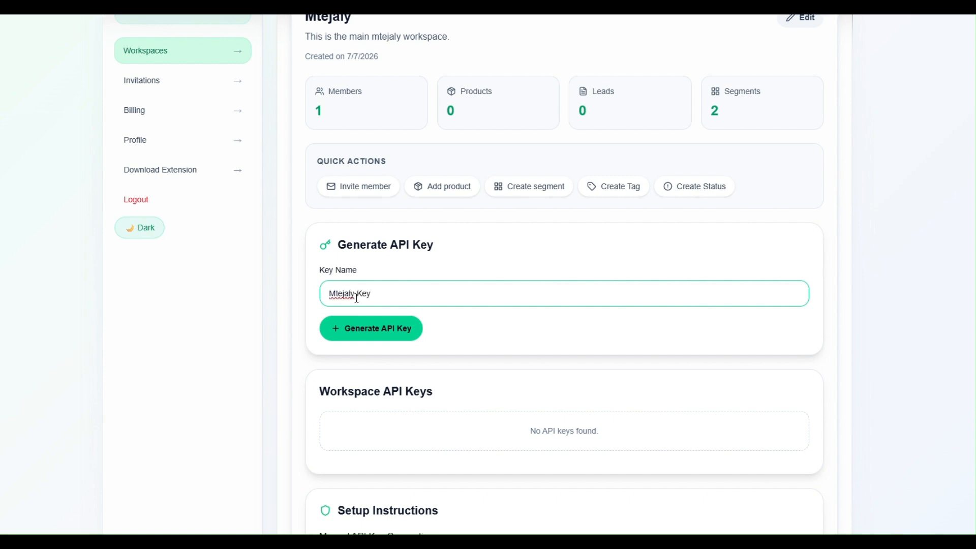
{"action": "left_click", "coordinate": [377, 331]}
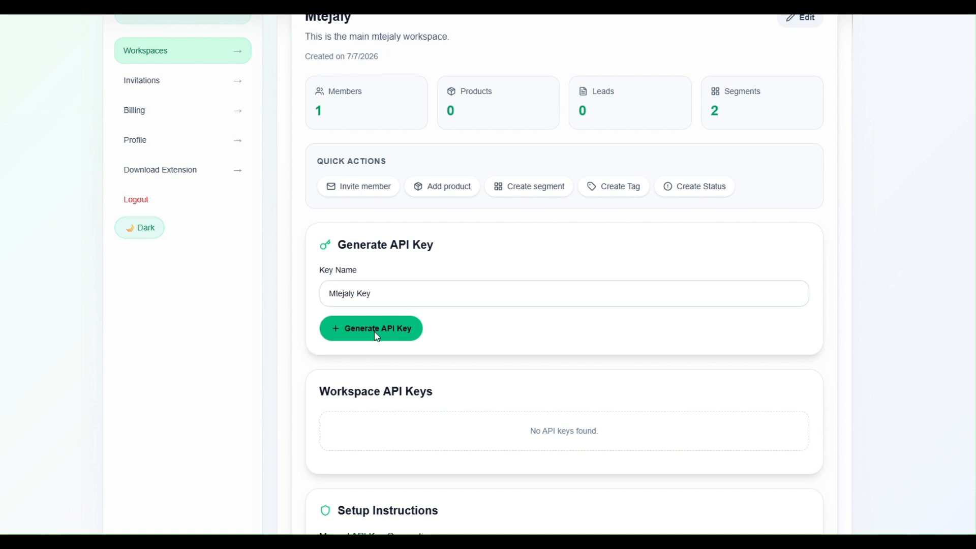
Copy the new Mtejaly Key value to the clipboard and dismiss the confirmation.
{"action": "scroll", "coordinate": [447, 356], "scroll_direction": "down", "scroll_amount": 1}
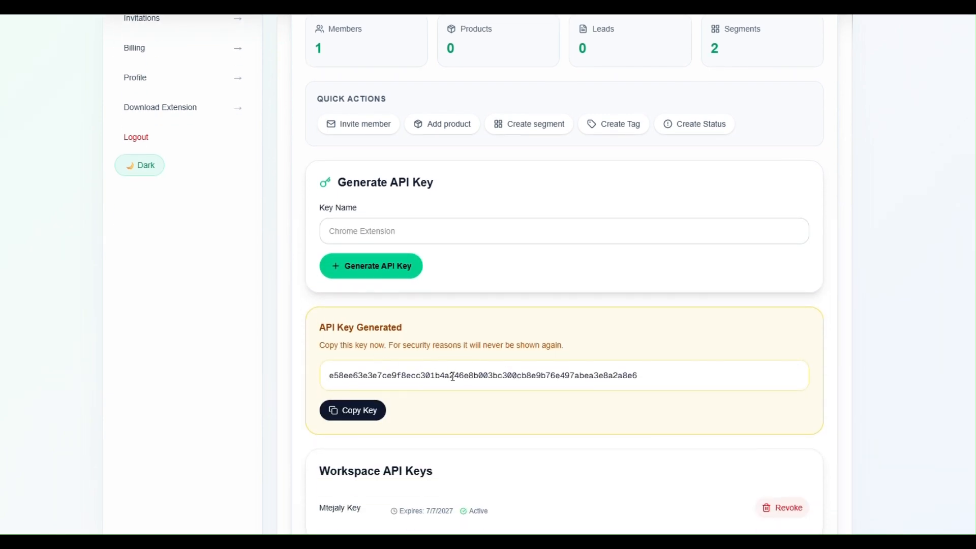
{"action": "scroll", "coordinate": [458, 316], "scroll_direction": "up", "scroll_amount": 1}
{"action": "scroll", "coordinate": [458, 316], "scroll_direction": "down", "scroll_amount": 1}
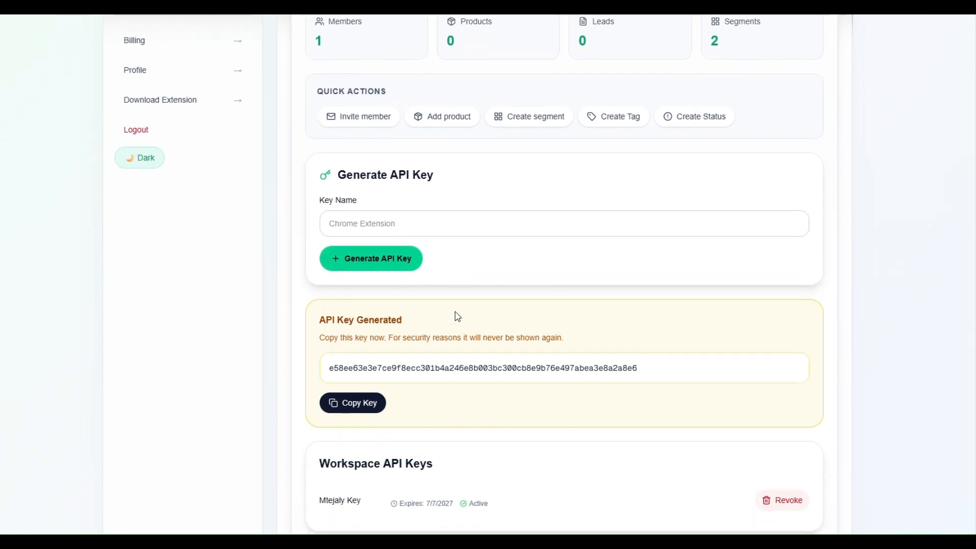
{"action": "left_click", "coordinate": [359, 392]}
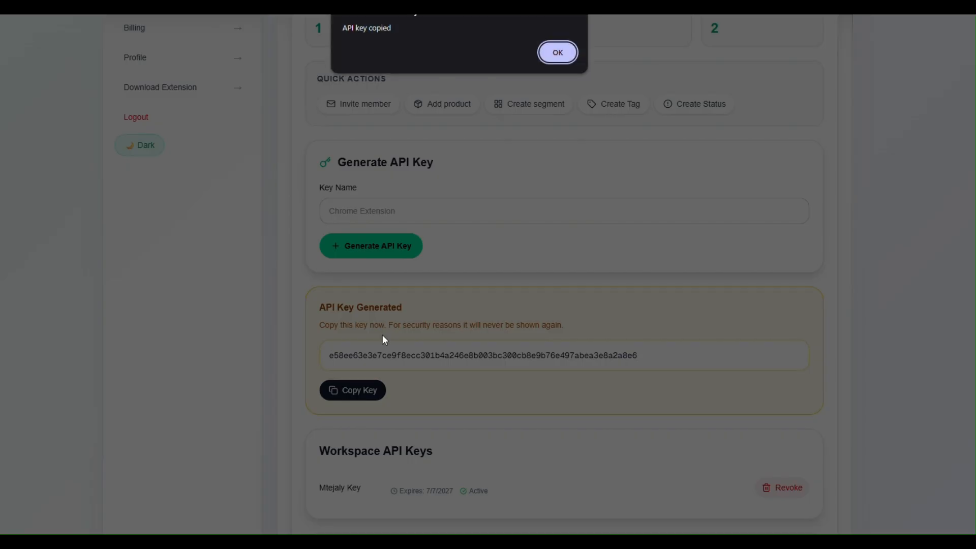
{"action": "left_click", "coordinate": [557, 53]}
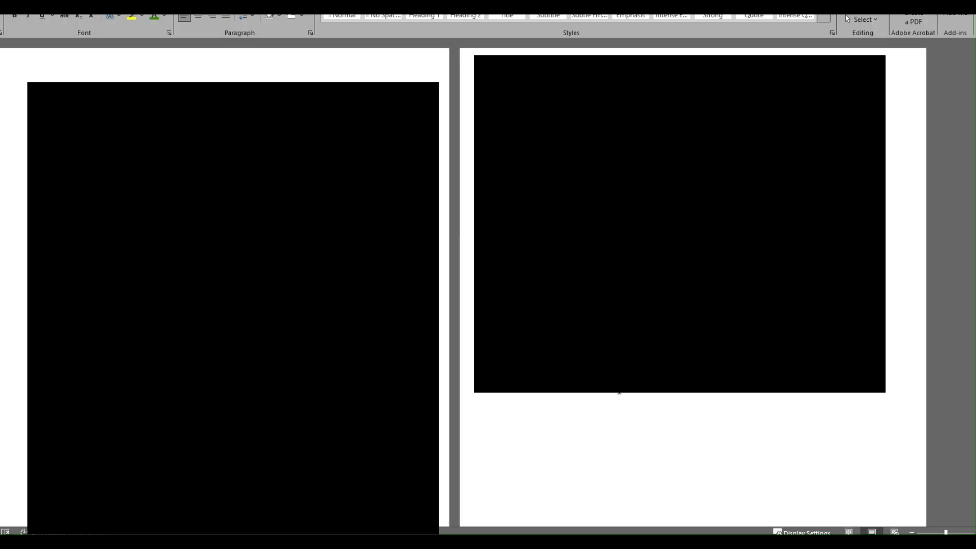
Paste the copied API key into the Word document on a new line under the images.
{"action": "key", "text": "Return"}
{"action": "key", "text": "Return"}
{"action": "key", "text": "ctrl+v"}
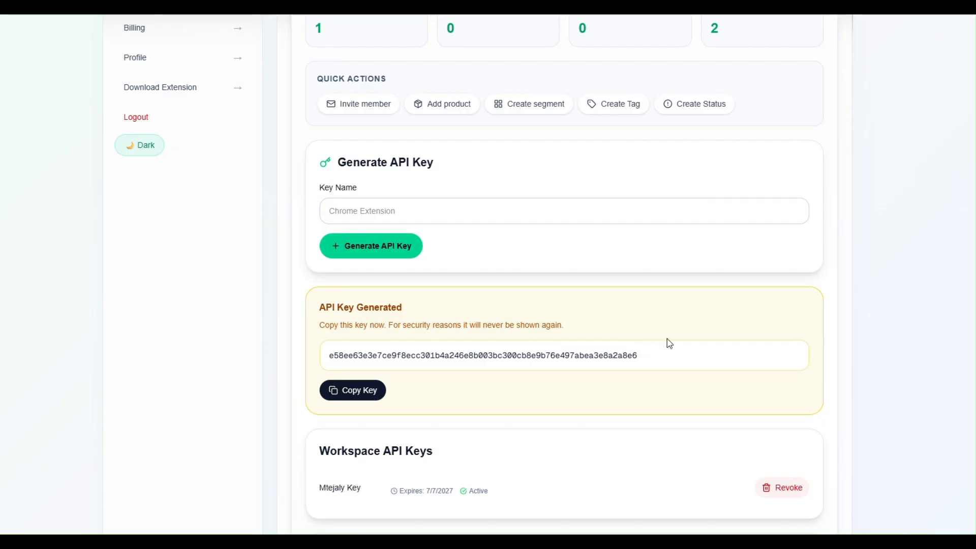
{"action": "scroll", "coordinate": [663, 317], "scroll_direction": "up", "scroll_amount": 1}
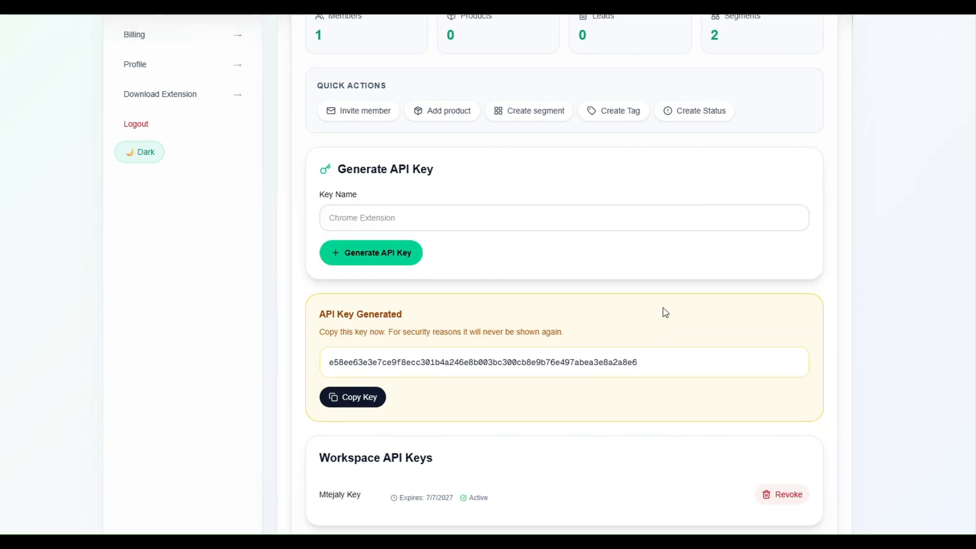
{"action": "scroll", "coordinate": [665, 312], "scroll_direction": "up", "scroll_amount": 5}
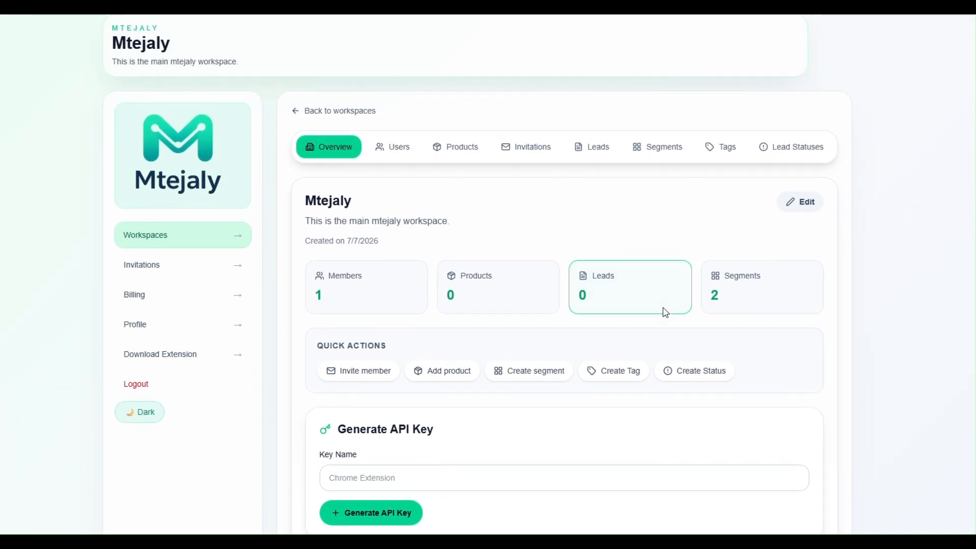
Go to Mtejaly's Download Extension page with the Chrome and Brave install instructions.
{"action": "scroll", "coordinate": [665, 312], "scroll_direction": "down", "scroll_amount": 2}
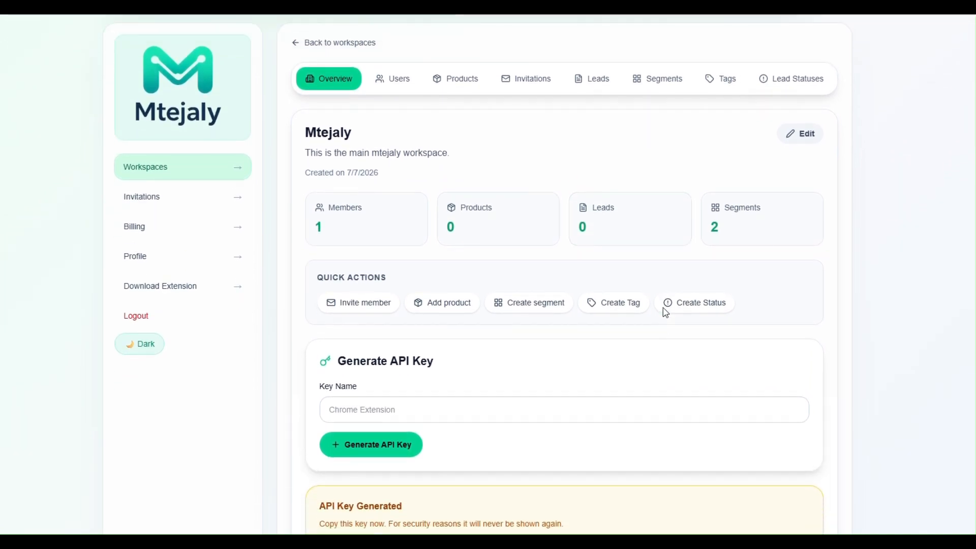
{"action": "scroll", "coordinate": [665, 312], "scroll_direction": "up", "scroll_amount": 1}
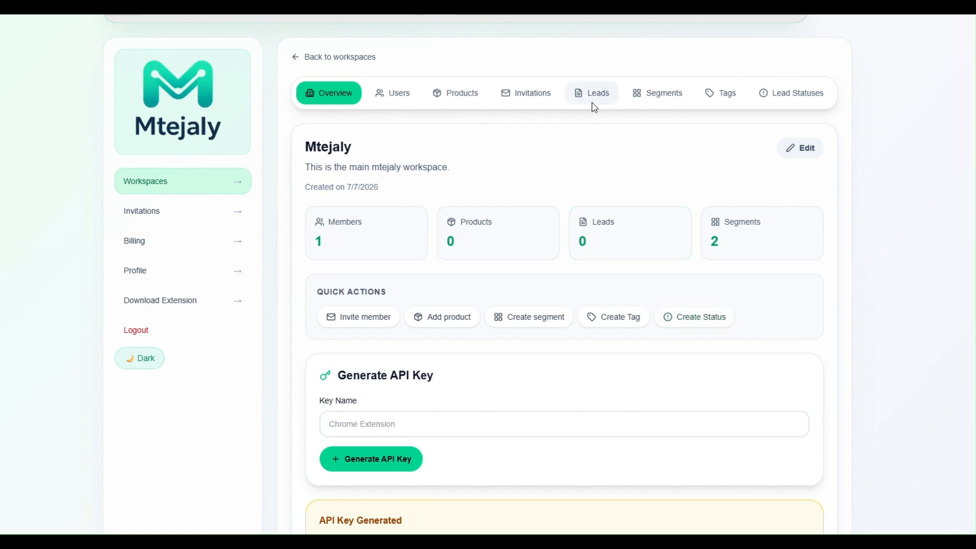
{"action": "left_click", "coordinate": [169, 305]}
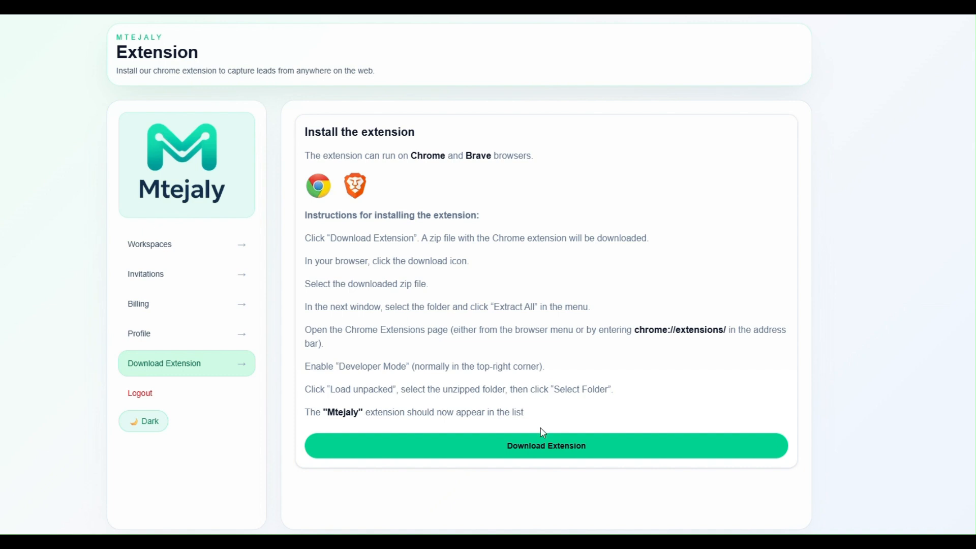
Download mtejaly_extension.zip, replacing the existing copy, and show it in its folder.
{"action": "left_click", "coordinate": [535, 447]}
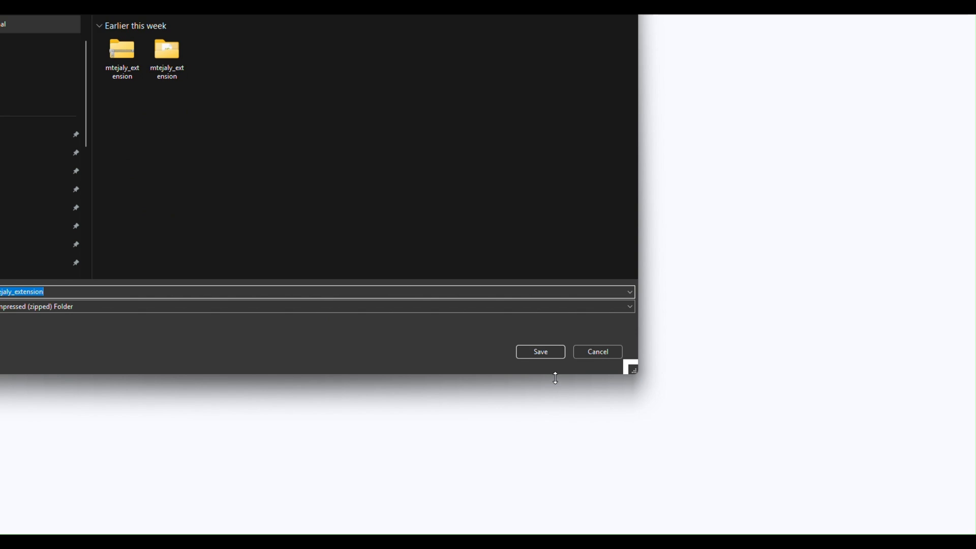
{"action": "left_click", "coordinate": [541, 351]}
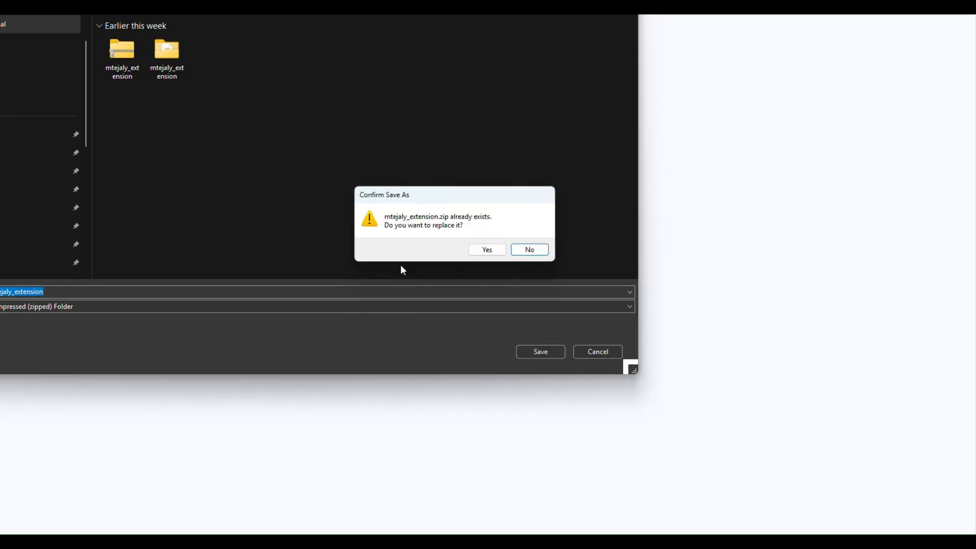
{"action": "left_click", "coordinate": [475, 253]}
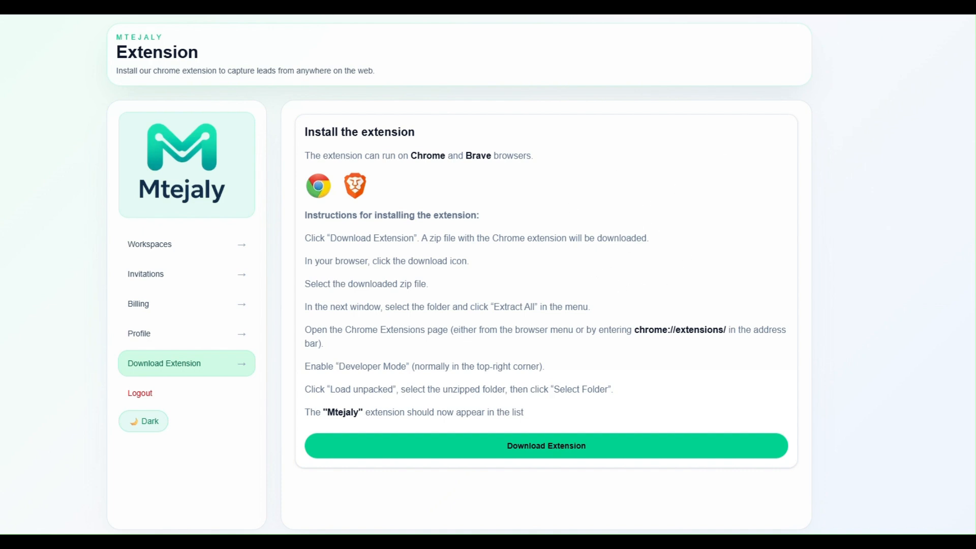
{"action": "left_click", "coordinate": [823, 19]}
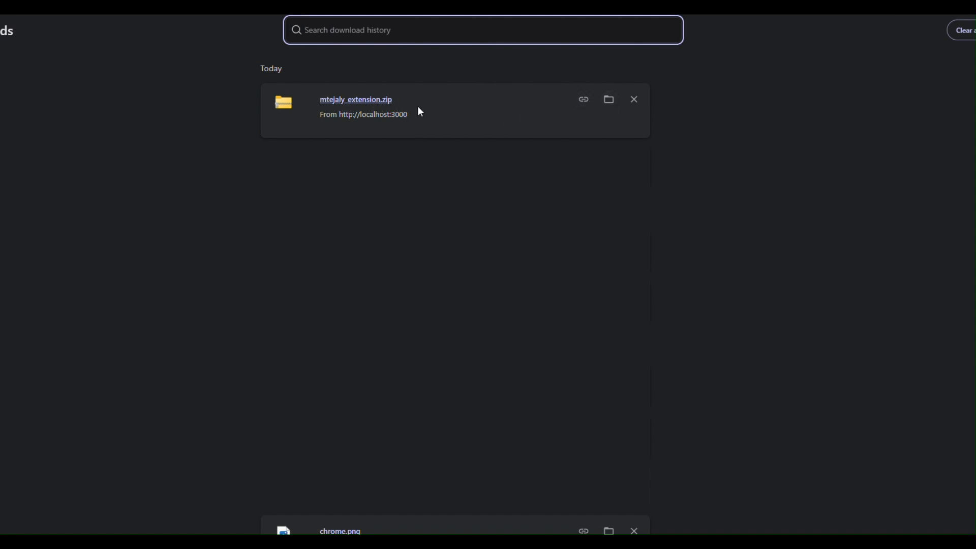
{"action": "left_click", "coordinate": [611, 105]}
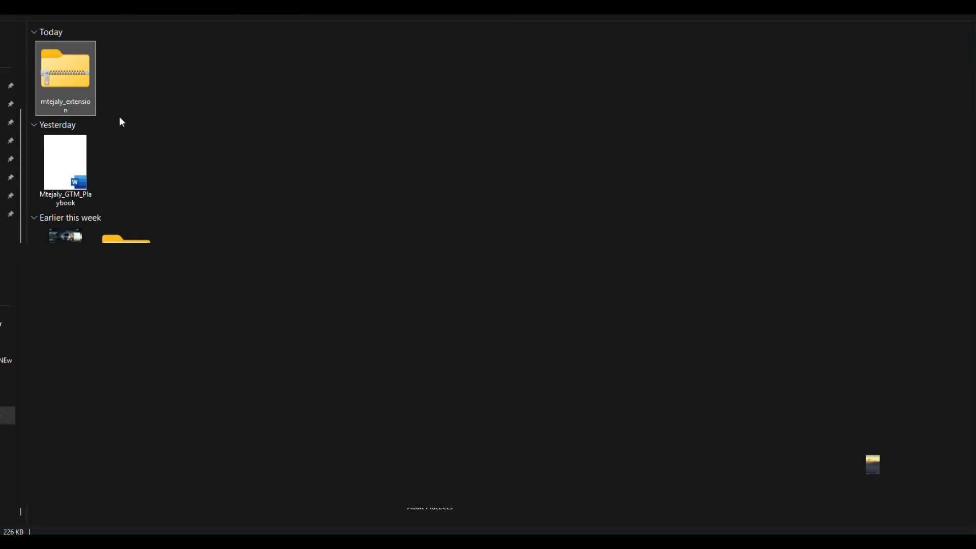
Extract all files from the mtejaly_extension zip.
{"action": "right_click", "coordinate": [63, 76]}
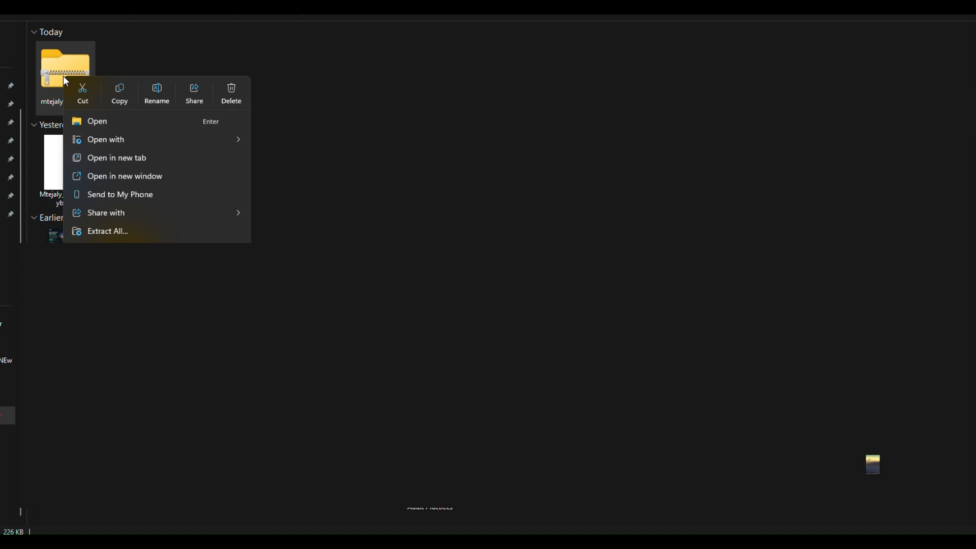
{"action": "left_click", "coordinate": [111, 232]}
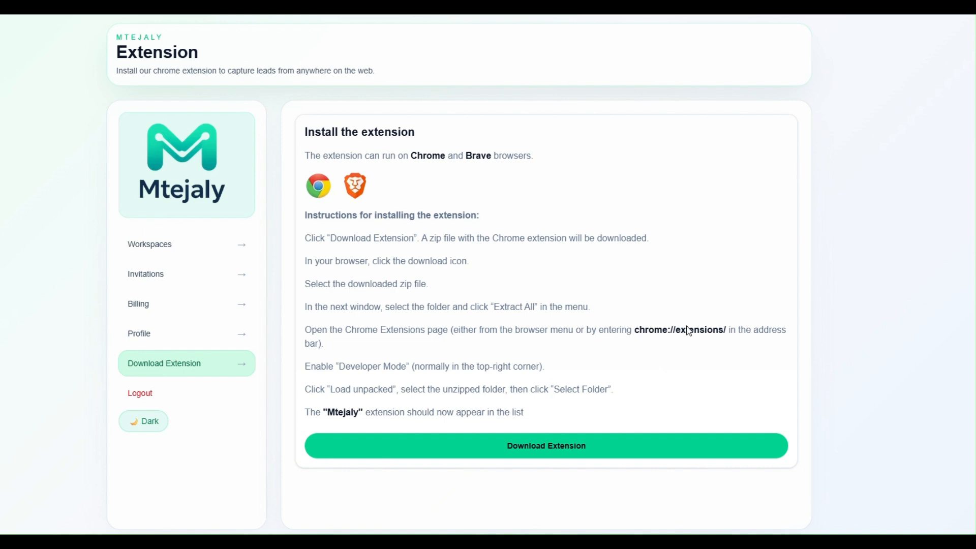
Go to Chrome's Manage extensions page at chrome://extensions/.
{"action": "left_click_drag", "start_coordinate": [636, 328], "coordinate": [730, 329]}
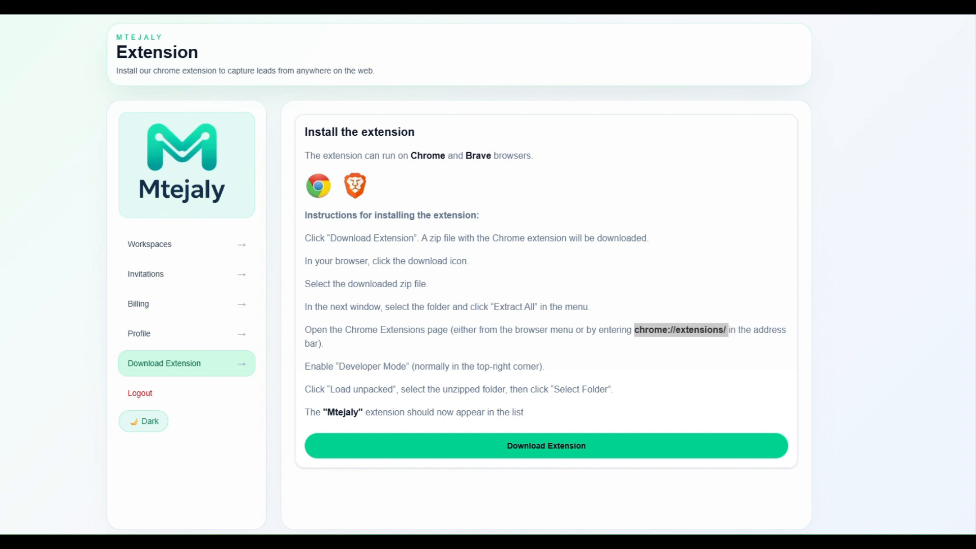
{"action": "left_click", "coordinate": [865, 5]}
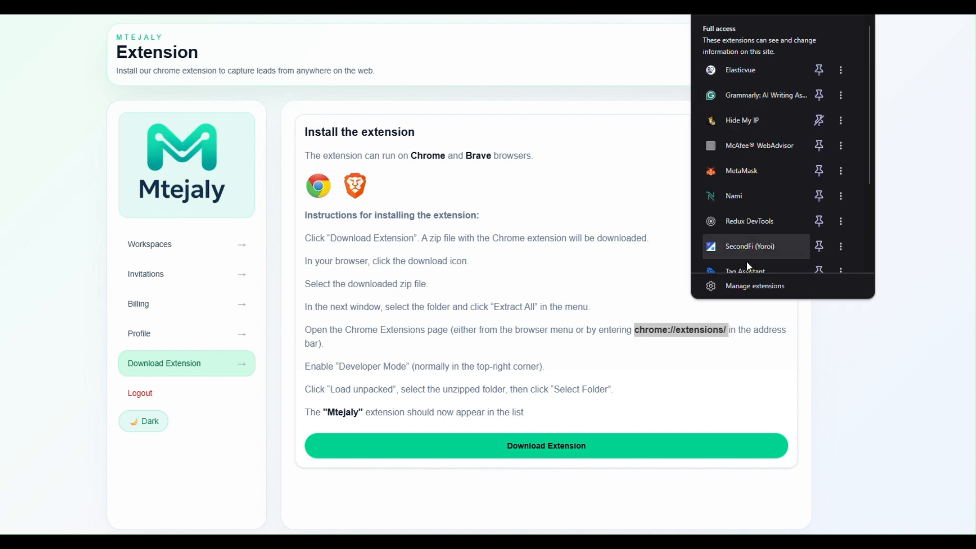
{"action": "left_click", "coordinate": [745, 285]}
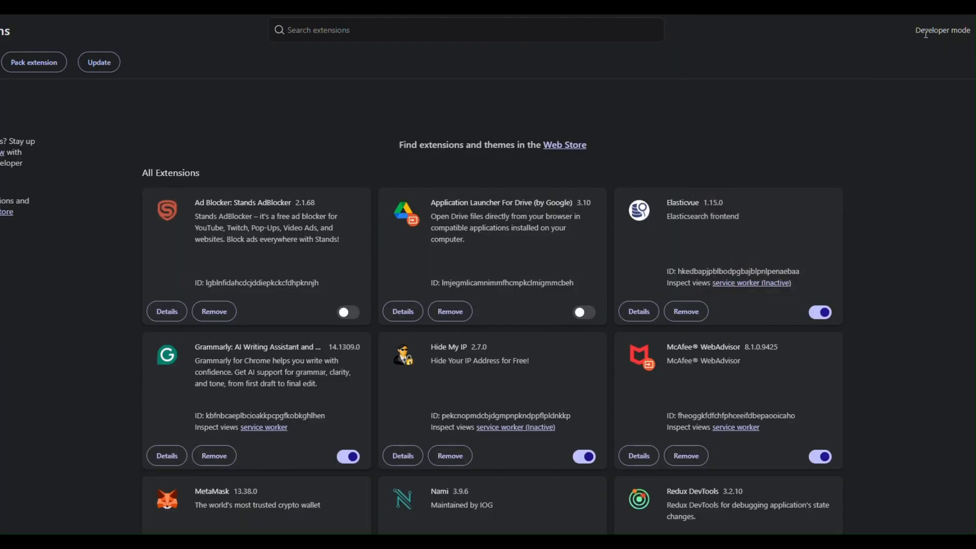
In Developer mode, load the unpacked mtejaly_extension folder to install Mtejaly Extension 2.0.0.
{"action": "left_click_drag", "start_coordinate": [915, 31], "coordinate": [973, 33]}
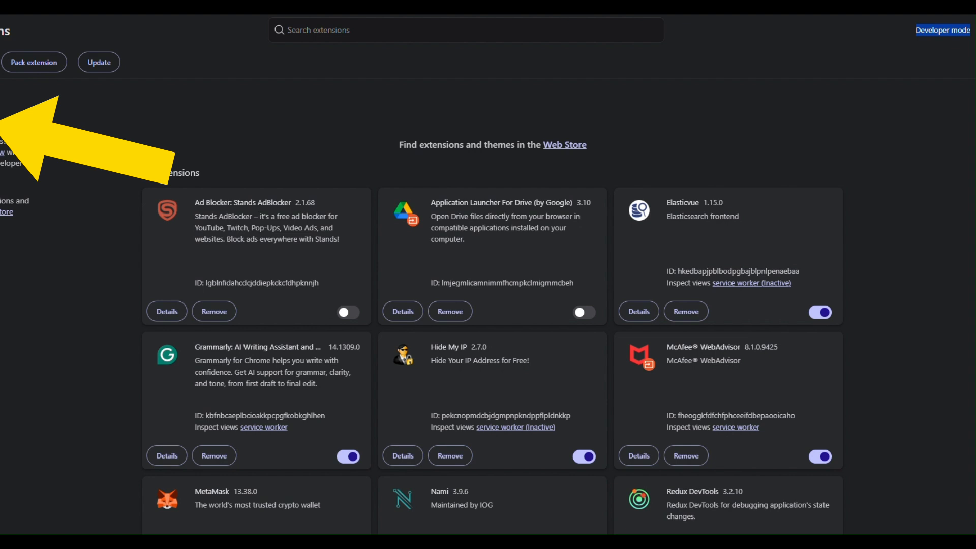
{"action": "left_click", "coordinate": [0, 61]}
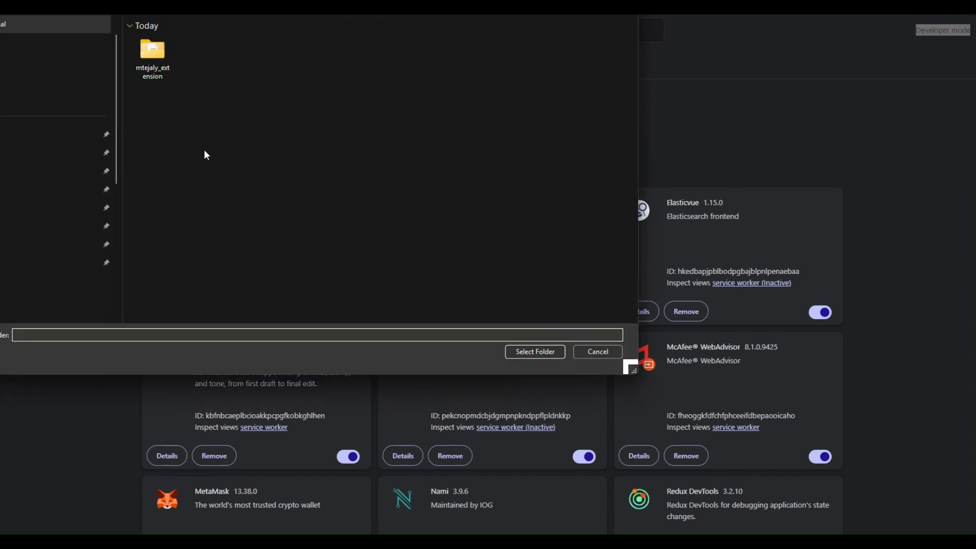
{"action": "left_click", "coordinate": [154, 67]}
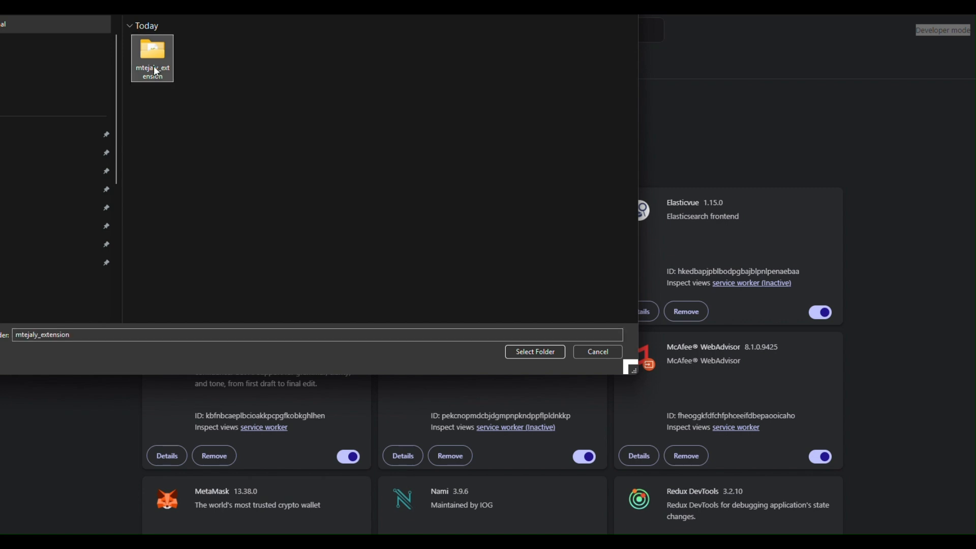
{"action": "left_click", "coordinate": [525, 352]}
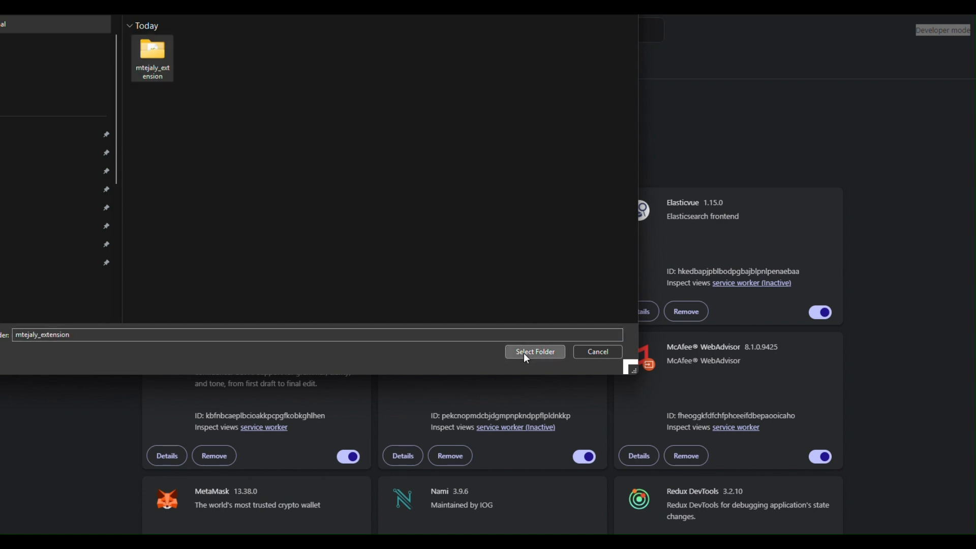
{"action": "left_click_drag", "start_coordinate": [196, 201], "coordinate": [232, 198]}
{"action": "left_click", "coordinate": [242, 180]}
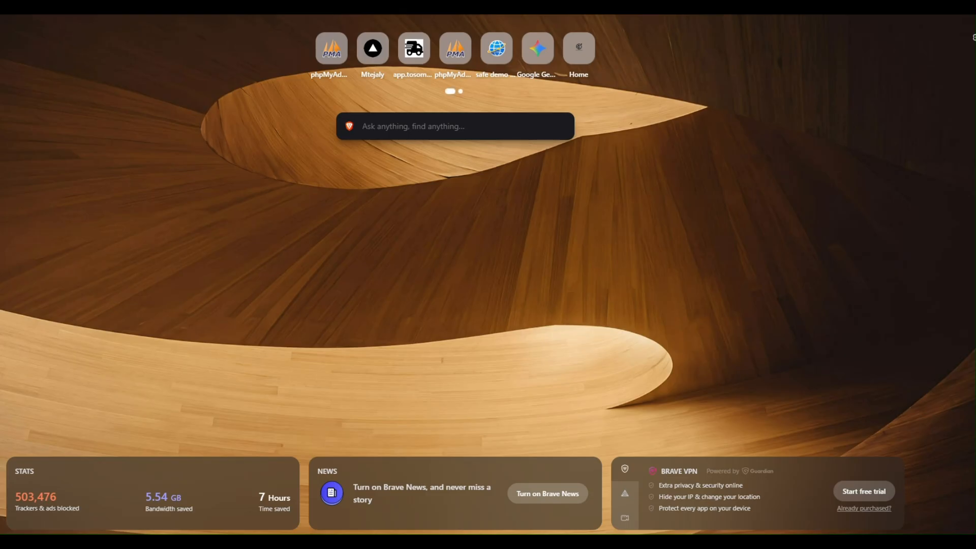
Open Google Maps and search for 'hotels in mombasa'.
{"action": "key", "text": "ctrl+l"}
{"action": "type", "text": "googl"}
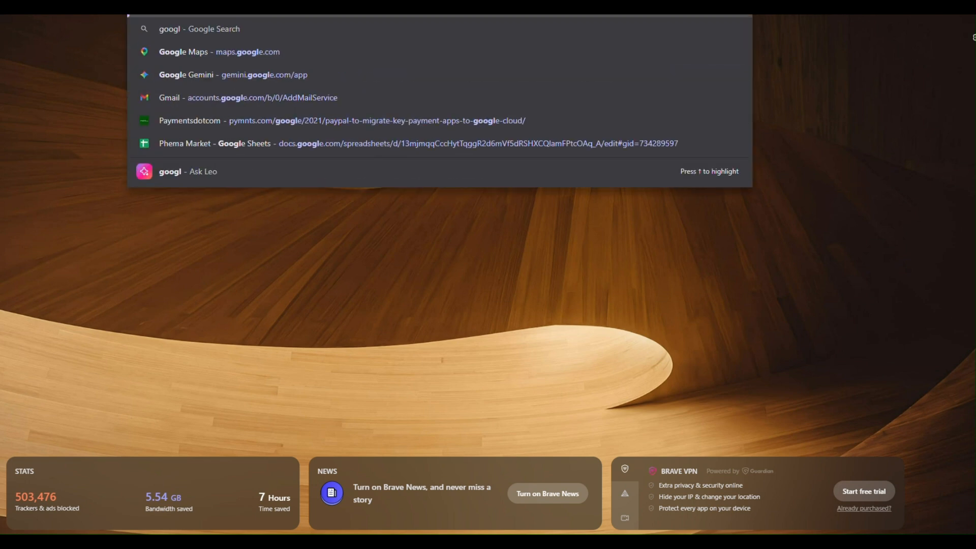
{"action": "type", "text": "e"}
{"action": "key", "text": "Down"}
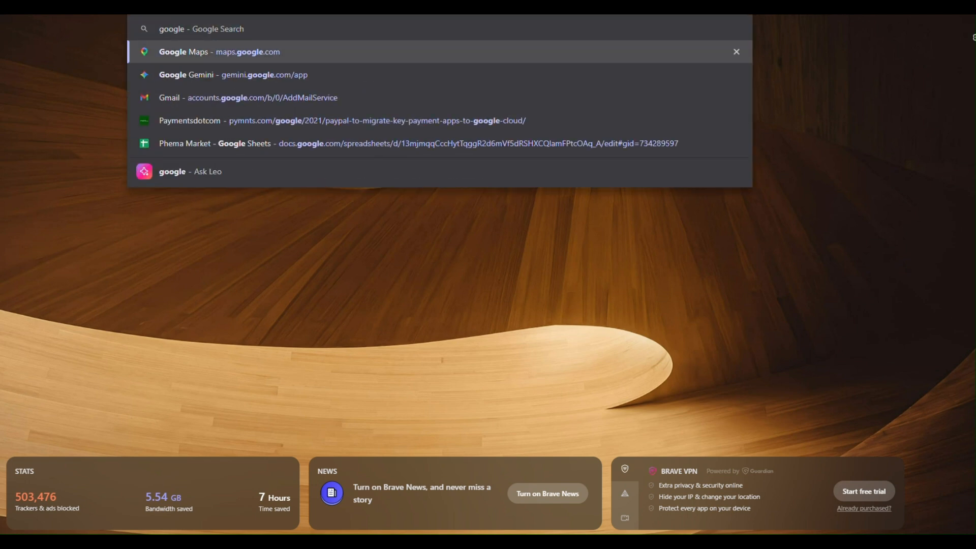
{"action": "key", "text": "Escape"}
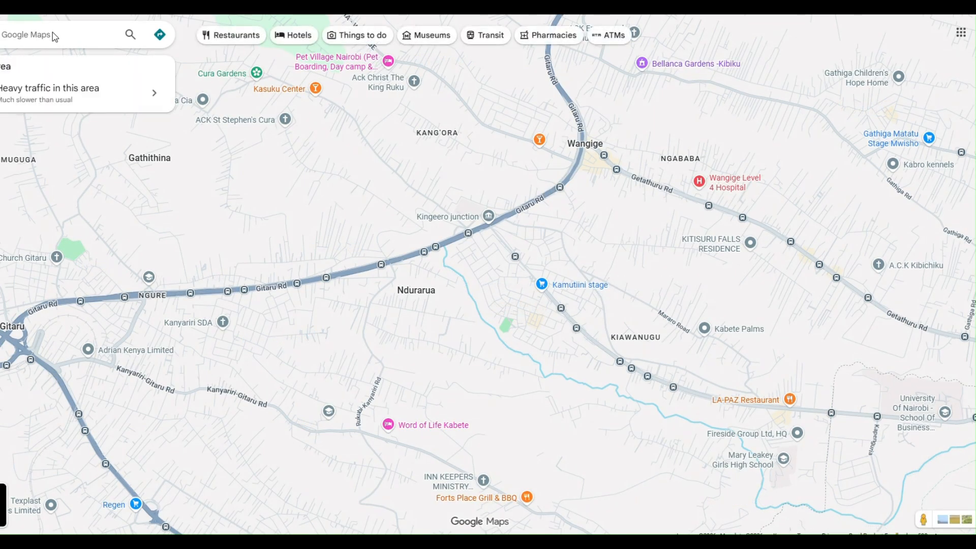
{"action": "left_click", "coordinate": [52, 32]}
{"action": "type", "text": "ho"}
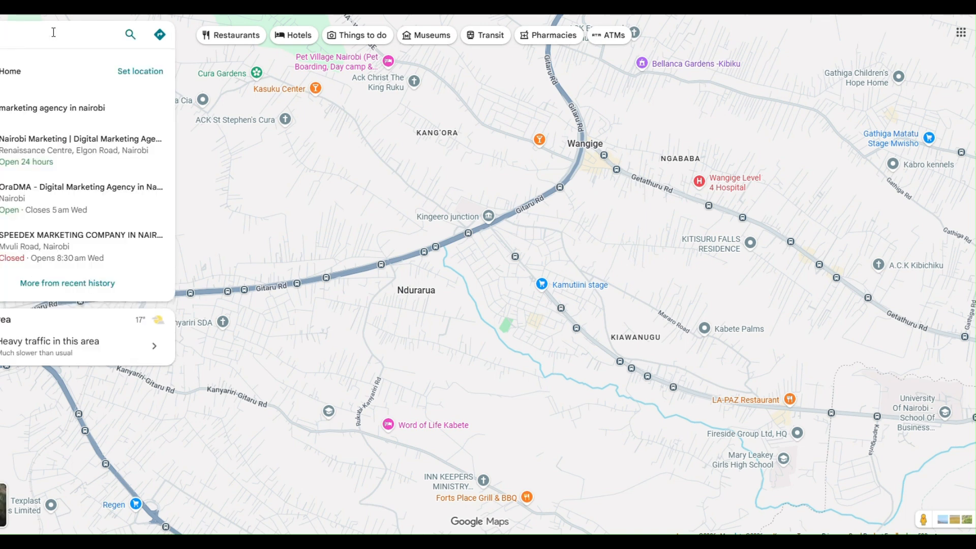
{"action": "type", "text": "tels in"}
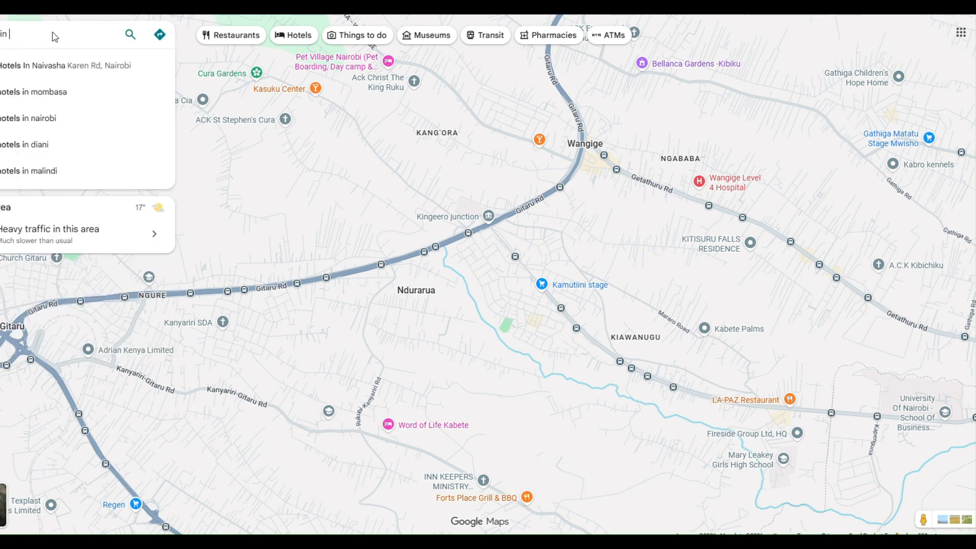
{"action": "left_click", "coordinate": [33, 93]}
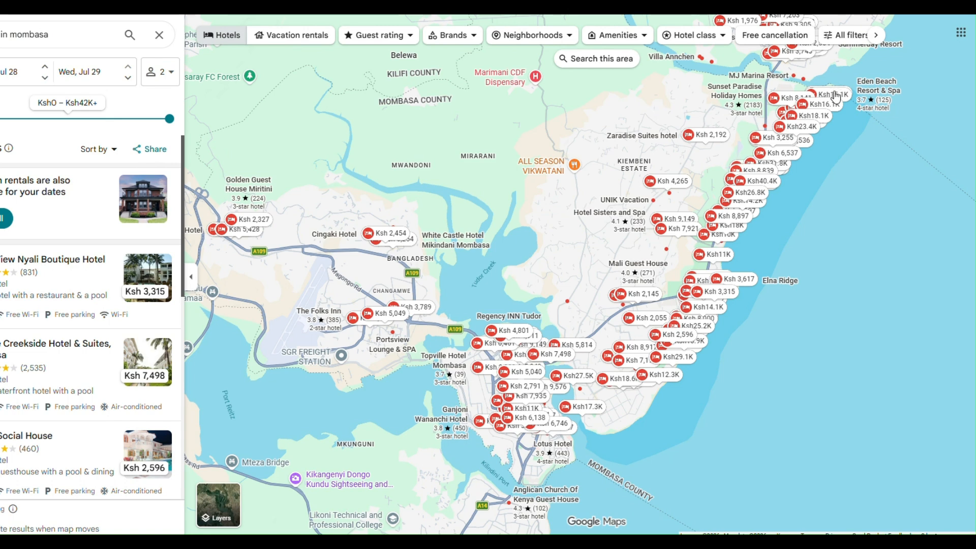
Launch Mtejaly Extension, raise Max Results Limit to 25, and go to its Settings.
{"action": "left_click", "coordinate": [866, 14]}
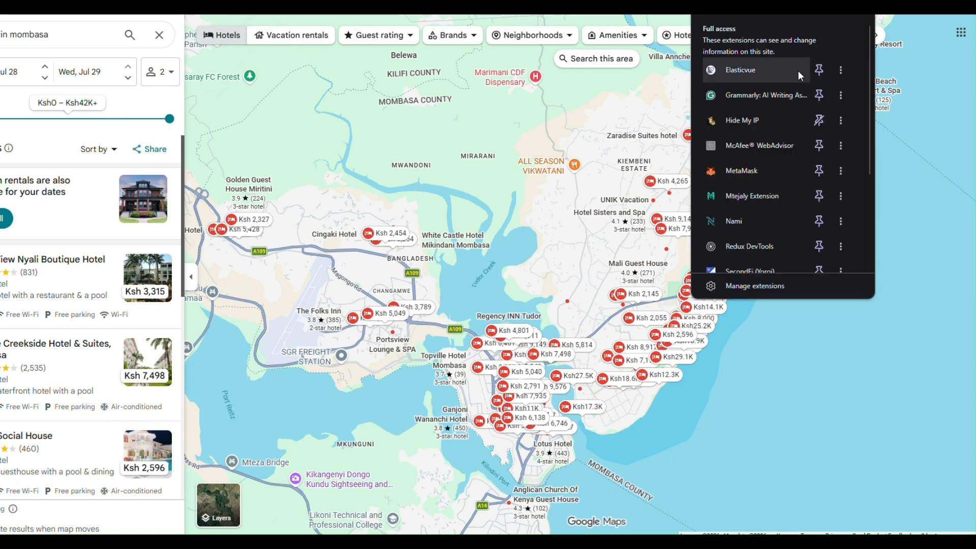
{"action": "left_click", "coordinate": [751, 199]}
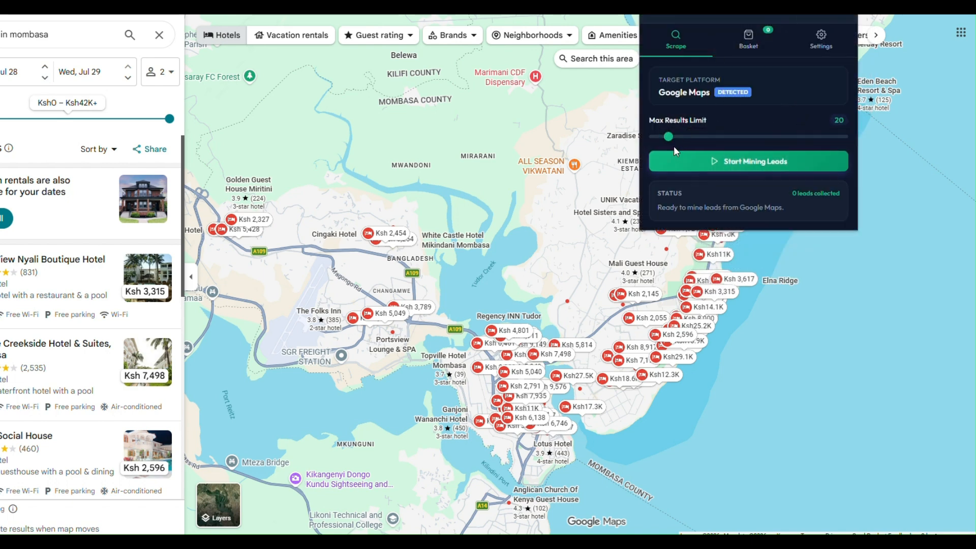
{"action": "mouse_move", "coordinate": [668, 137]}
{"action": "left_mouse_down"}
{"action": "mouse_move", "coordinate": [862, 134]}
{"action": "mouse_move", "coordinate": [646, 151]}
{"action": "mouse_move", "coordinate": [665, 139]}
{"action": "mouse_move", "coordinate": [675, 147]}
{"action": "left_mouse_up"}
{"action": "left_click", "coordinate": [821, 47]}
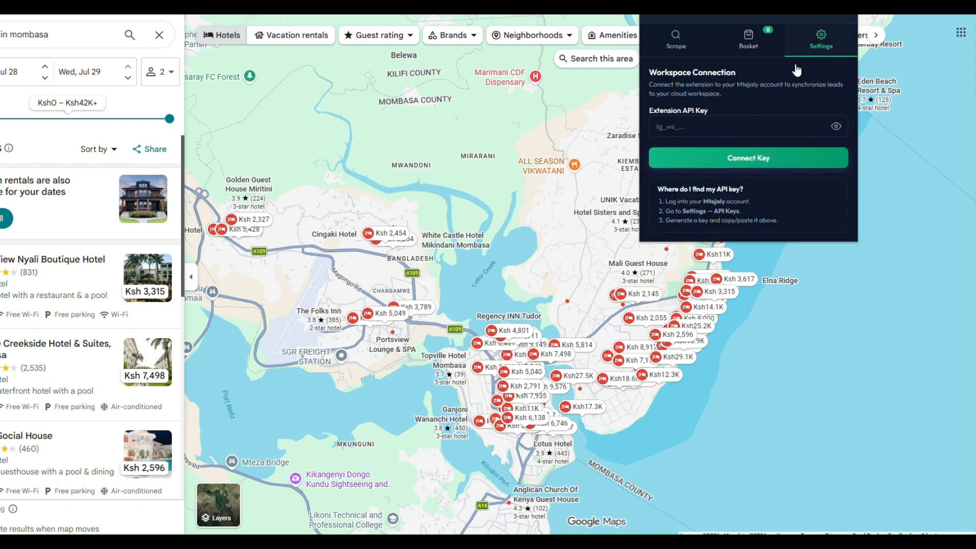
Paste the workspace API key into Extension API Key, connect it, and return to Scrape.
{"action": "left_click", "coordinate": [683, 124]}
{"action": "key", "text": "ctrl+v"}
{"action": "left_click", "coordinate": [738, 159]}
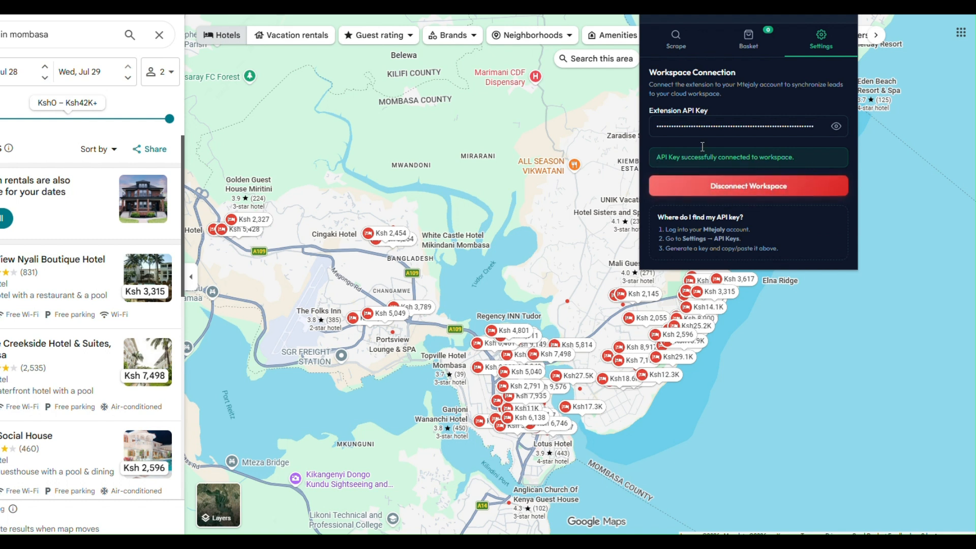
{"action": "left_click", "coordinate": [679, 51]}
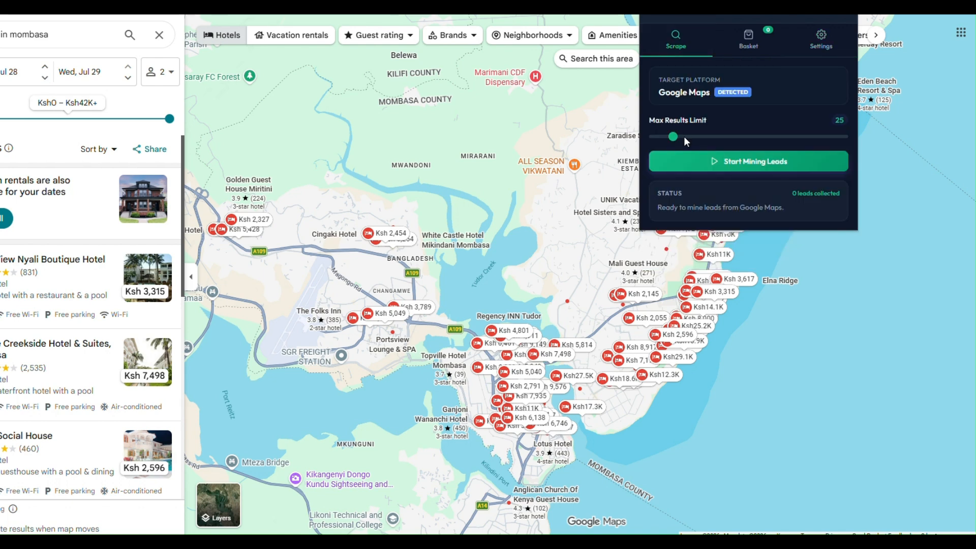
Mine 5 Mombasa hotel leads with Max Results Limit 5 and view them in the Basket.
{"action": "left_click_drag", "start_coordinate": [669, 143], "coordinate": [655, 144]}
{"action": "left_click", "coordinate": [718, 163]}
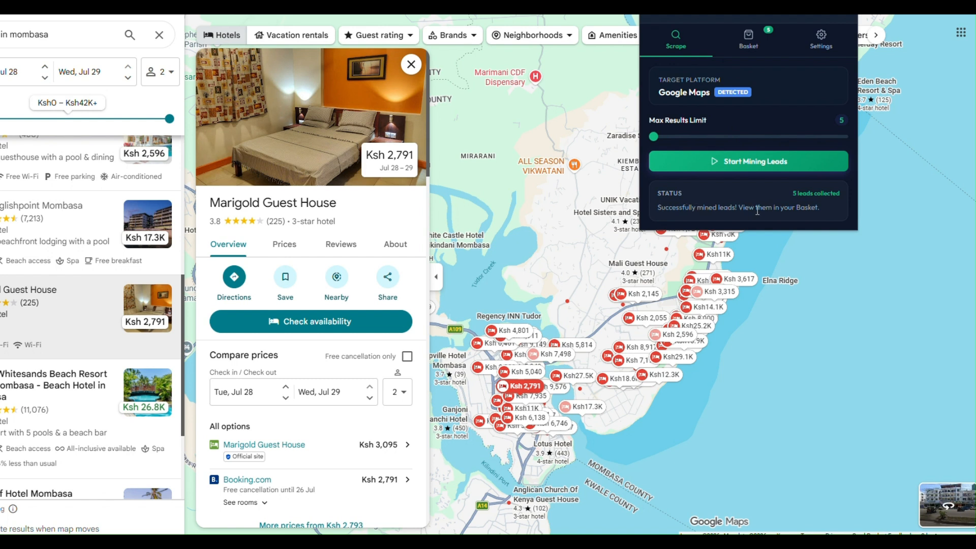
{"action": "left_click", "coordinate": [750, 36]}
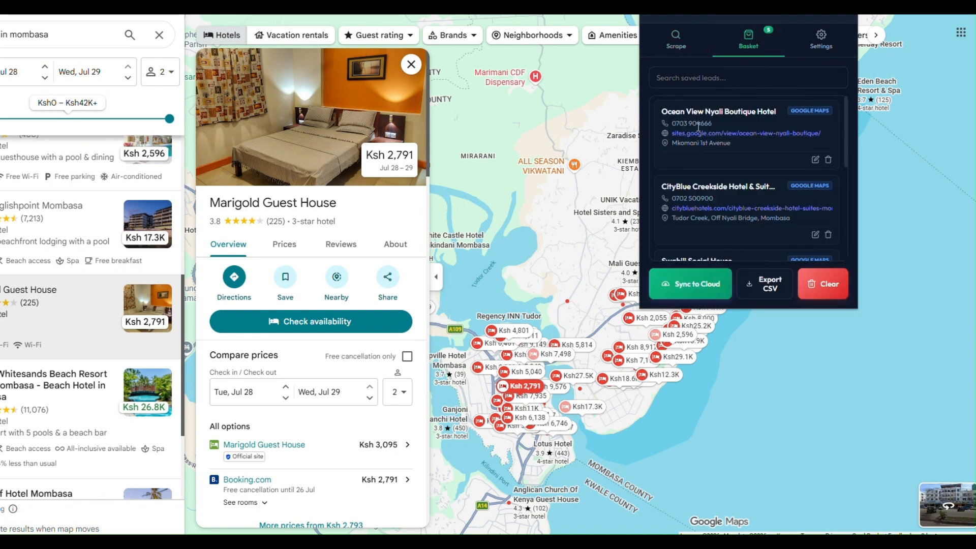
Dismiss the 'Synchronized successfully' alert after syncing all five leads with none failed.
{"action": "scroll", "coordinate": [724, 220], "scroll_direction": "down", "scroll_amount": 2}
{"action": "scroll", "coordinate": [723, 220], "scroll_direction": "down", "scroll_amount": 2}
{"action": "scroll", "coordinate": [726, 225], "scroll_direction": "up", "scroll_amount": 3}
{"action": "scroll", "coordinate": [726, 225], "scroll_direction": "up", "scroll_amount": 2}
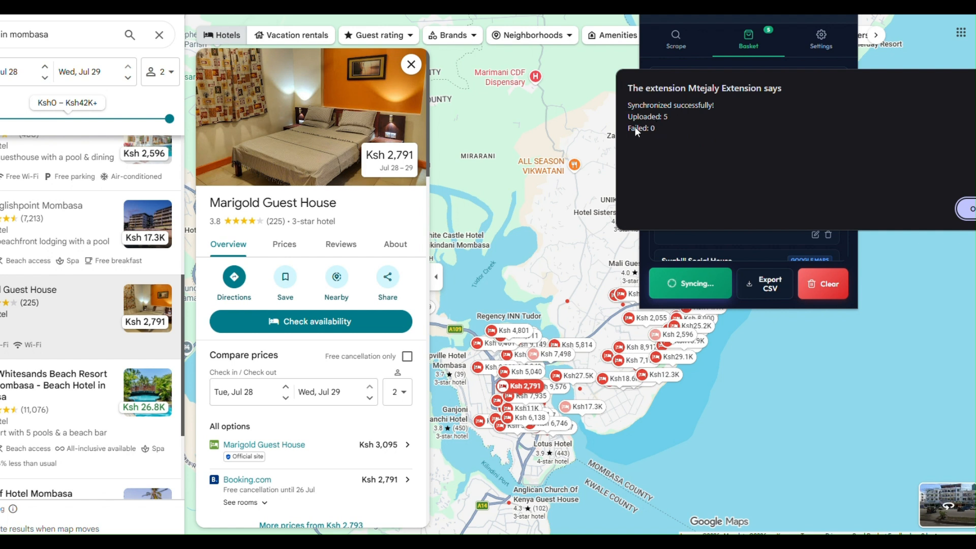
{"action": "left_click", "coordinate": [967, 214]}
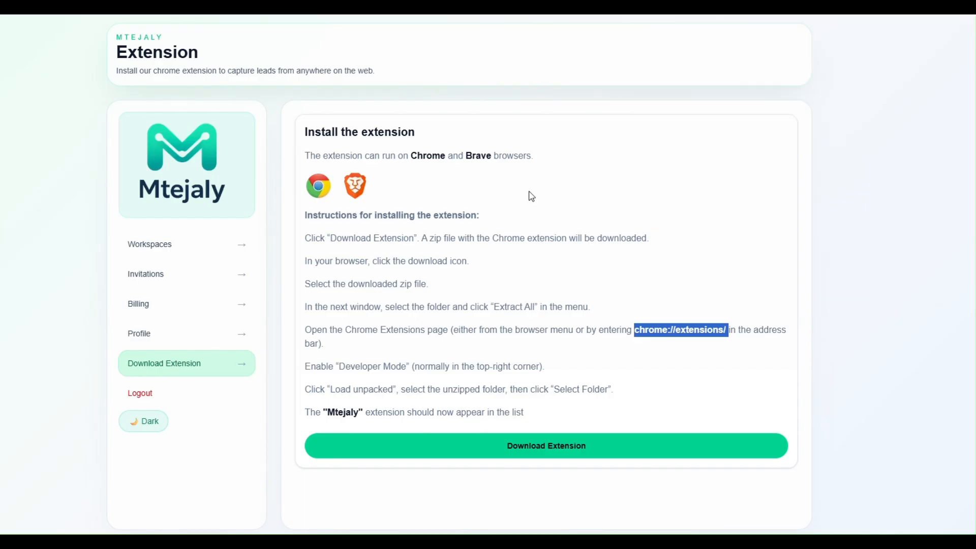
Open the Mtejaly workspace from the dashboard and list its five New, Not Assigned leads.
{"action": "left_click", "coordinate": [175, 251]}
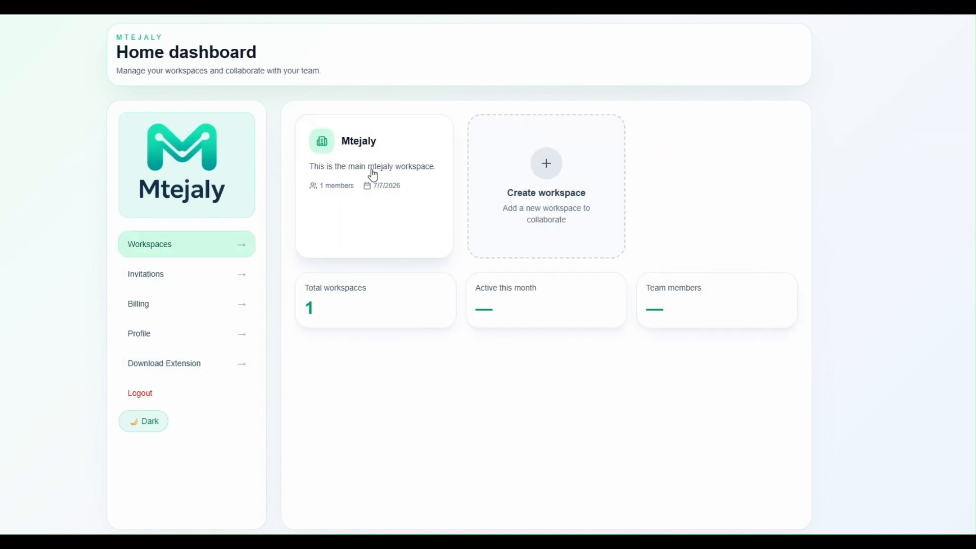
{"action": "left_click", "coordinate": [349, 142]}
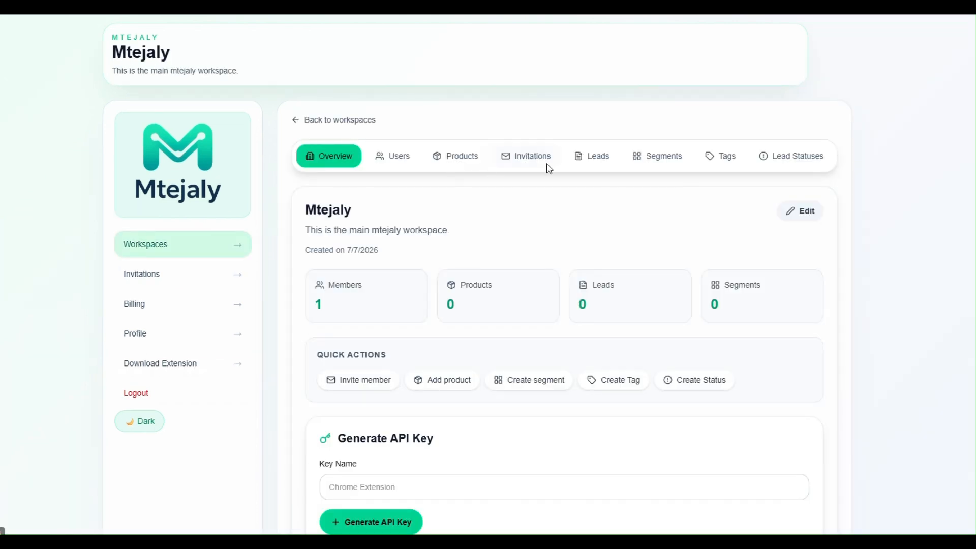
{"action": "left_click", "coordinate": [609, 158]}
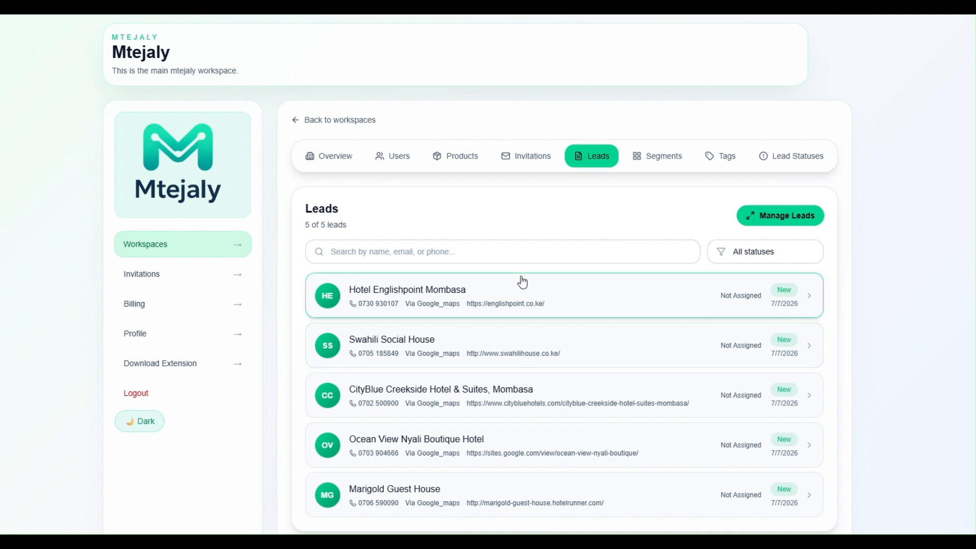
{"action": "scroll", "coordinate": [500, 352], "scroll_direction": "down", "scroll_amount": 1}
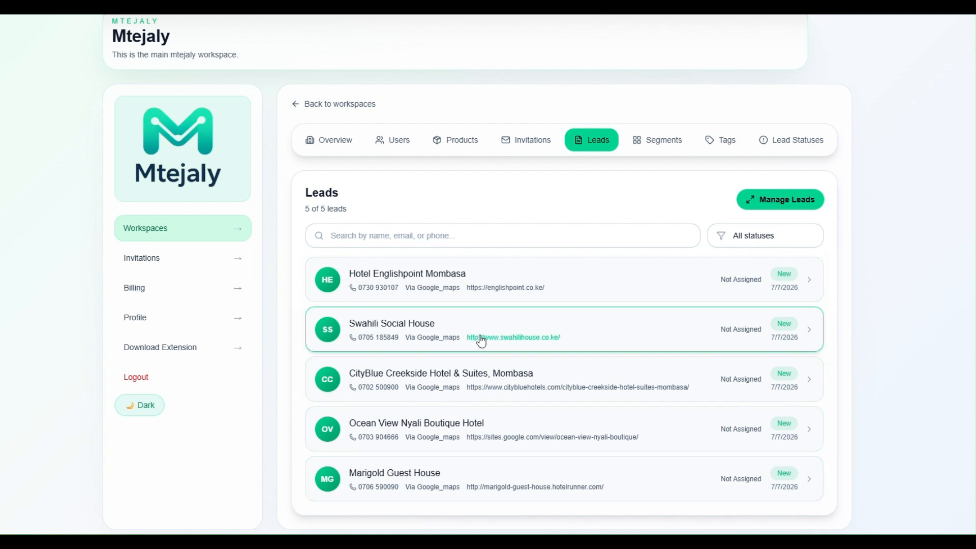
Edit the Hotel Englishpoint Mombasa lead and set its status to Contacted.
{"action": "left_click", "coordinate": [417, 278]}
{"action": "scroll", "coordinate": [512, 419], "scroll_direction": "down", "scroll_amount": 3}
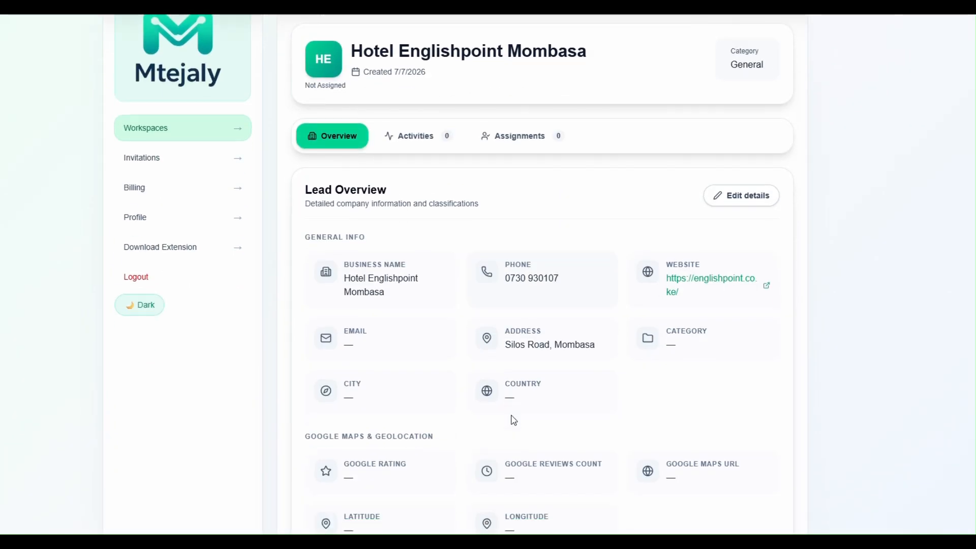
{"action": "scroll", "coordinate": [506, 468], "scroll_direction": "down", "scroll_amount": 3}
{"action": "scroll", "coordinate": [503, 472], "scroll_direction": "up", "scroll_amount": 4}
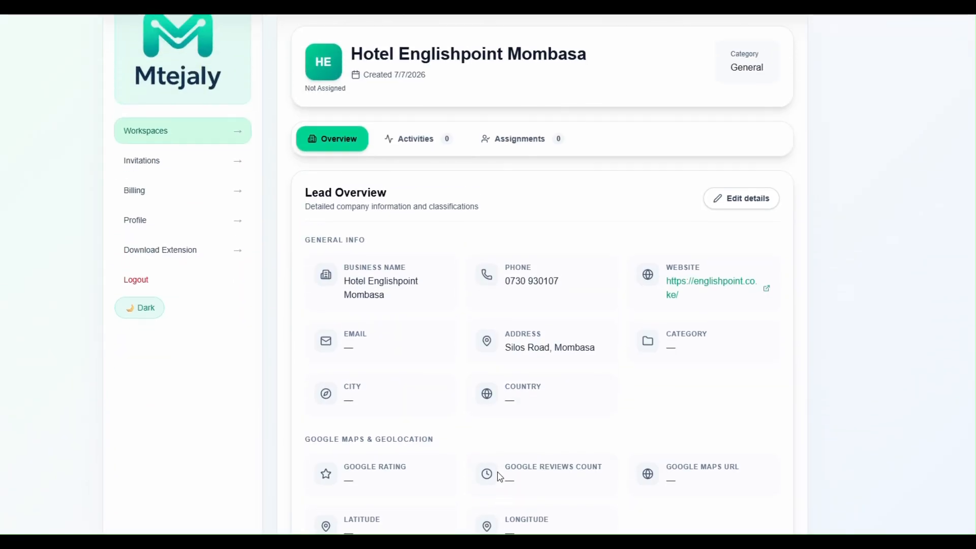
{"action": "left_click", "coordinate": [741, 207]}
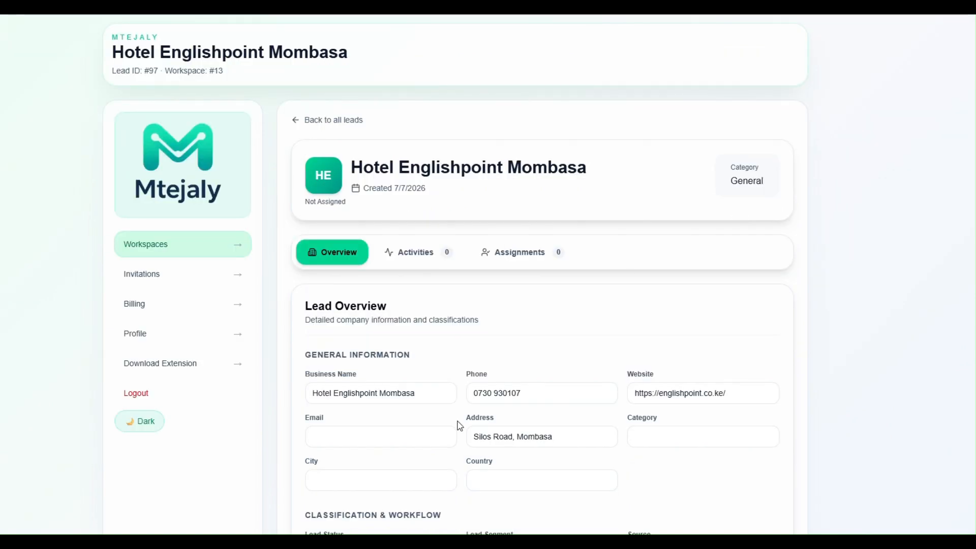
{"action": "scroll", "coordinate": [531, 346], "scroll_direction": "down", "scroll_amount": 6}
{"action": "left_click", "coordinate": [398, 210]}
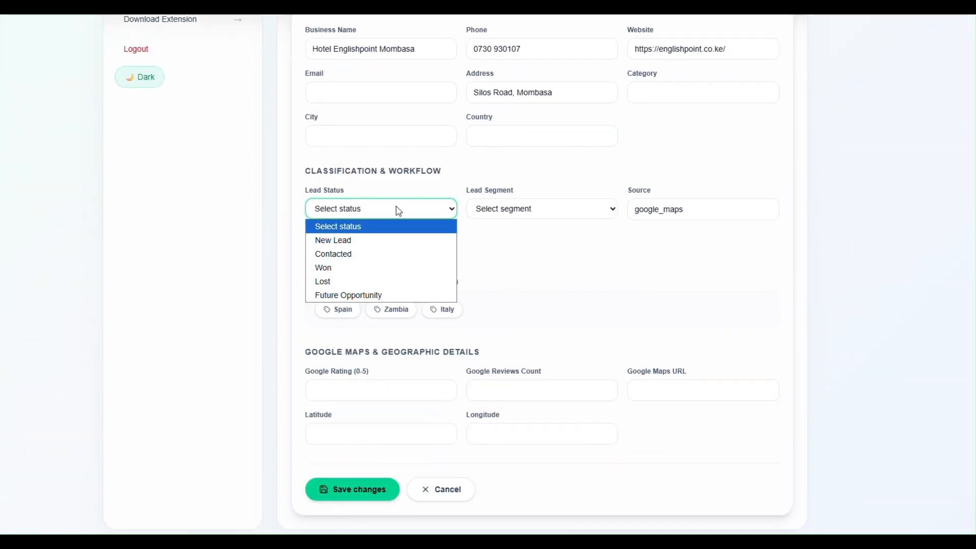
{"action": "left_click", "coordinate": [334, 257]}
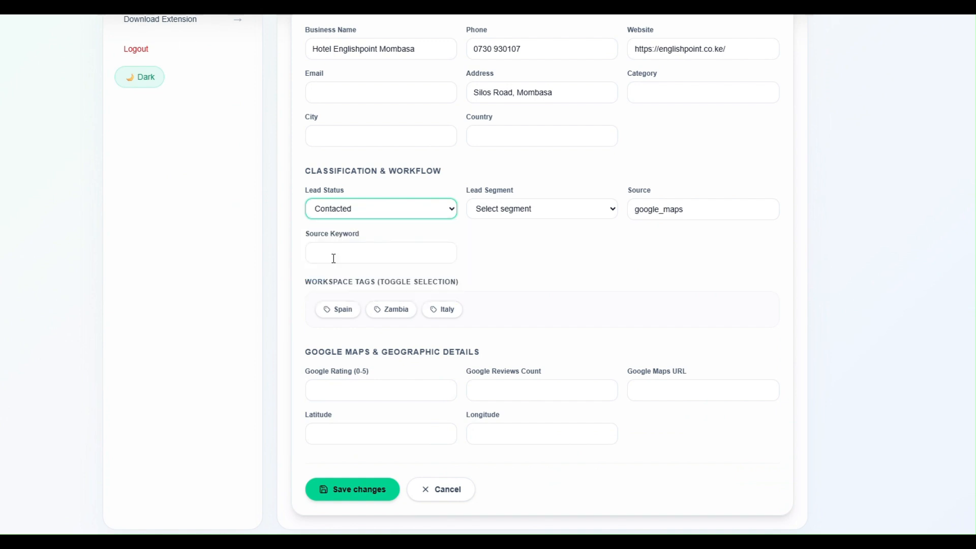
Tag the lead Spain and Italy, place it in High value customers, and save.
{"action": "left_click", "coordinate": [333, 314]}
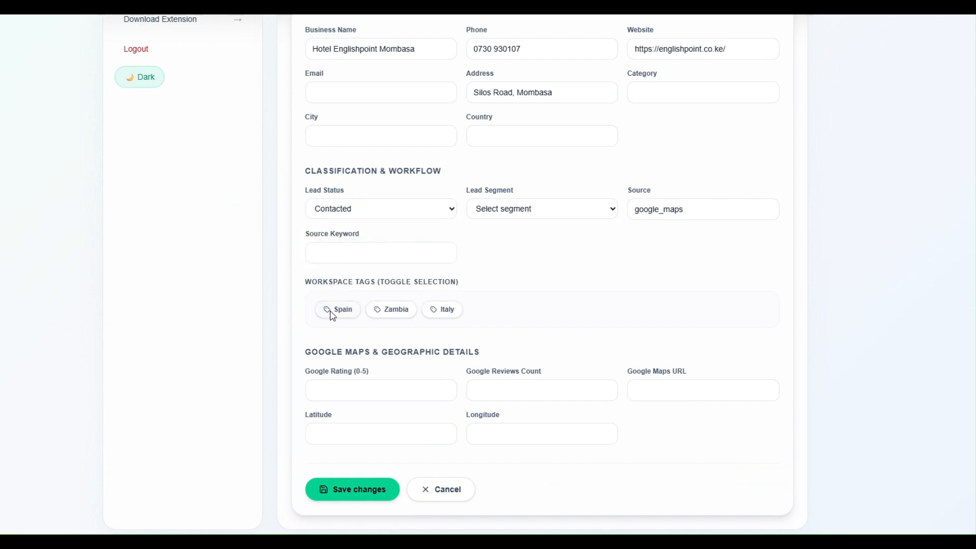
{"action": "left_click", "coordinate": [332, 313]}
{"action": "left_click", "coordinate": [404, 313]}
{"action": "left_click", "coordinate": [448, 313]}
{"action": "left_click", "coordinate": [413, 314]}
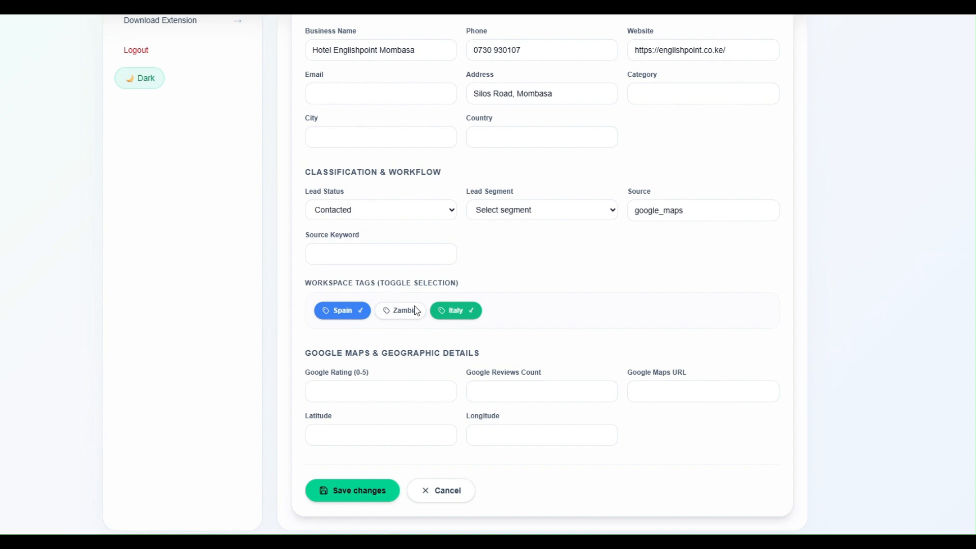
{"action": "left_click", "coordinate": [563, 210]}
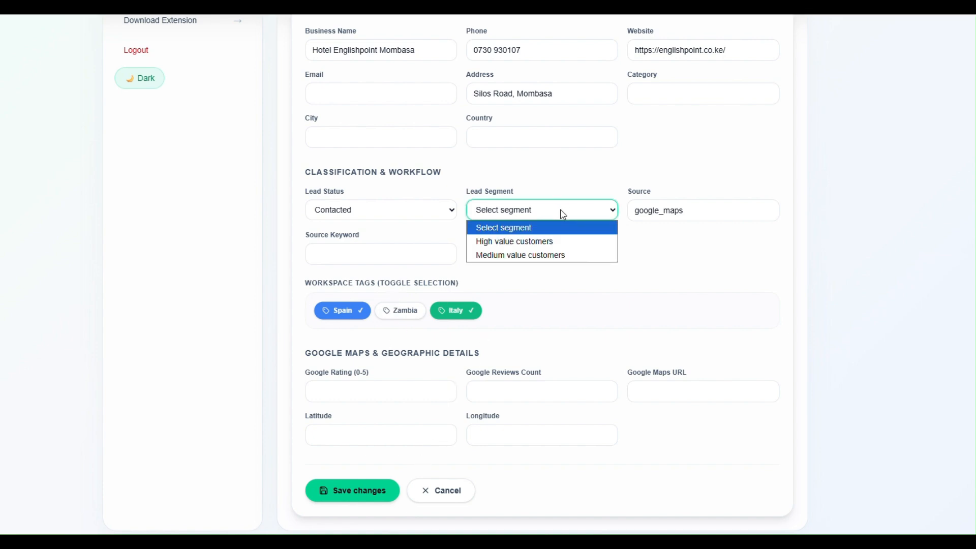
{"action": "left_click", "coordinate": [537, 247]}
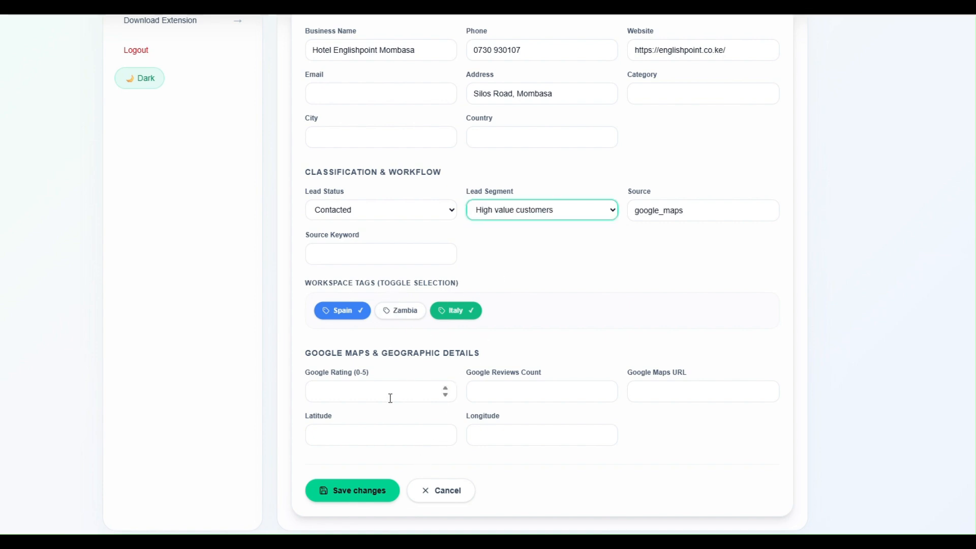
{"action": "left_click", "coordinate": [344, 501]}
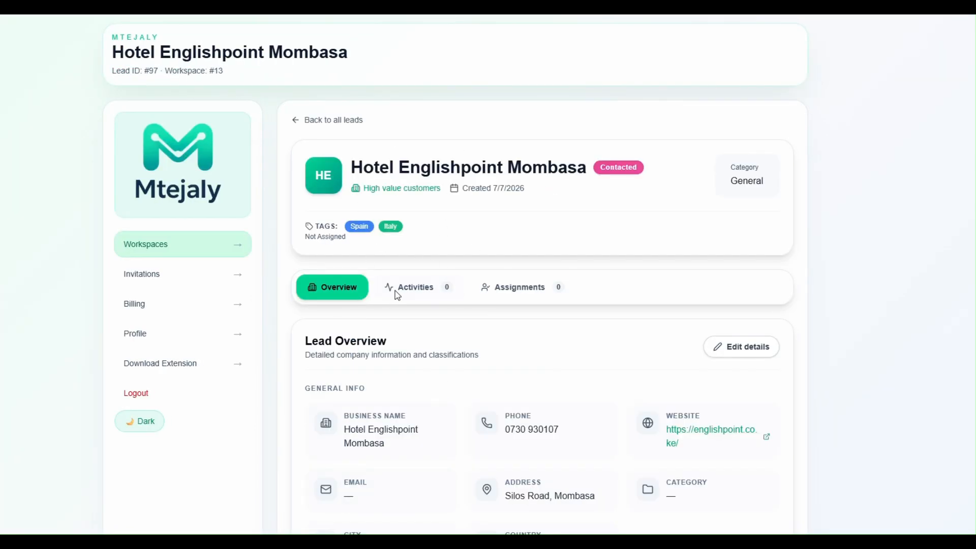
Log a Call activity 'I called and we discussed xyz' on the lead, then view its assignments.
{"action": "scroll", "coordinate": [480, 397], "scroll_direction": "down", "scroll_amount": 3}
{"action": "scroll", "coordinate": [480, 397], "scroll_direction": "down", "scroll_amount": 3}
{"action": "scroll", "coordinate": [480, 397], "scroll_direction": "up", "scroll_amount": 7}
{"action": "left_click", "coordinate": [415, 294]}
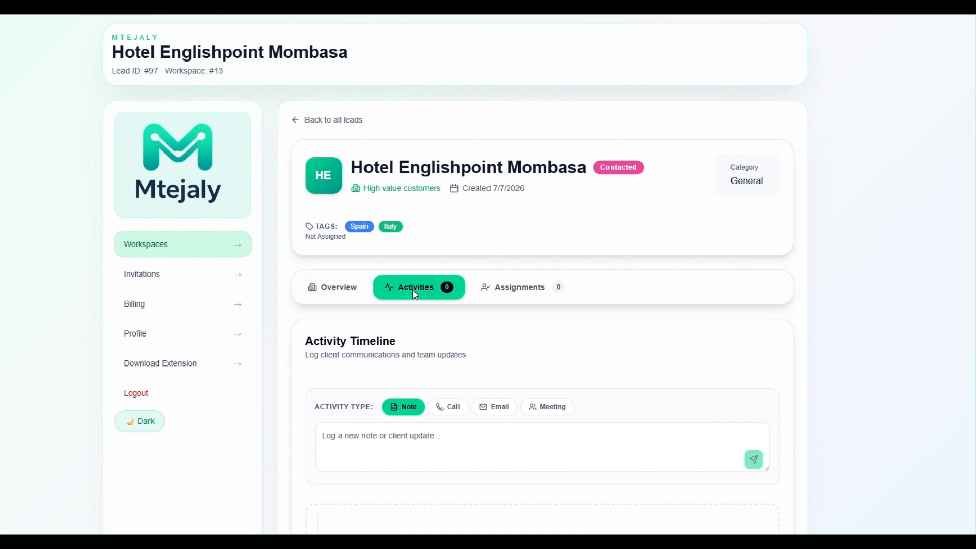
{"action": "scroll", "coordinate": [428, 366], "scroll_direction": "down", "scroll_amount": 2}
{"action": "left_click", "coordinate": [422, 346]}
{"action": "left_click", "coordinate": [452, 297]}
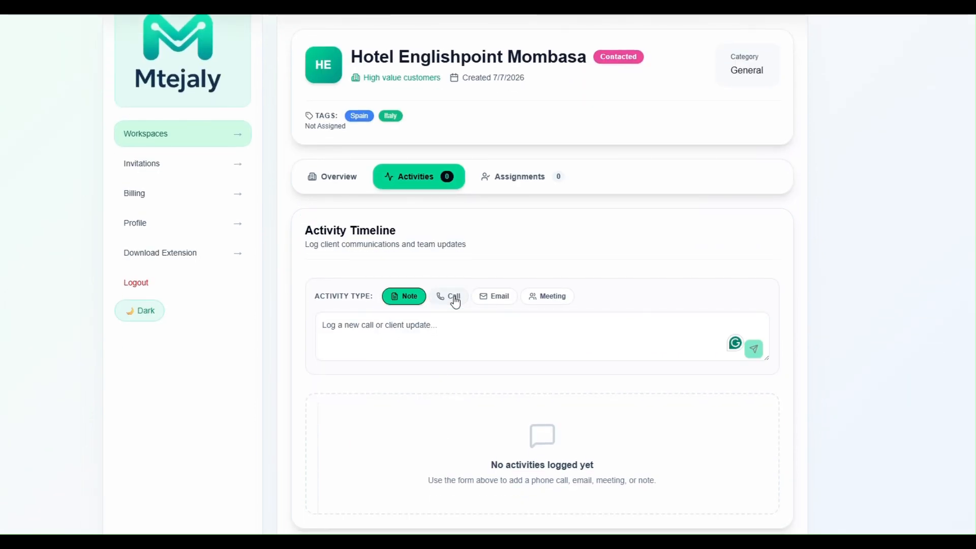
{"action": "left_click", "coordinate": [366, 329]}
{"action": "type", "text": "I called and we discussed"}
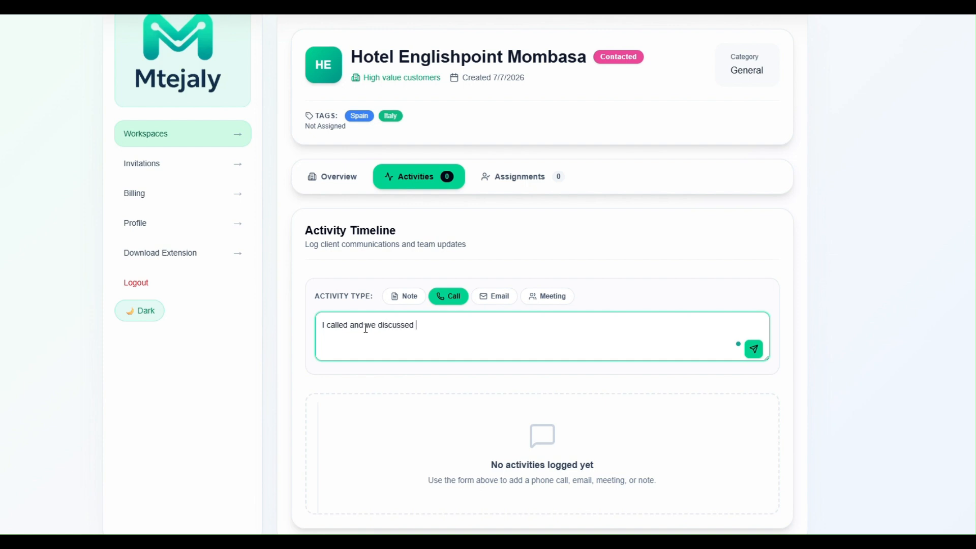
{"action": "type", "text": "xyz"}
{"action": "left_click", "coordinate": [753, 349]}
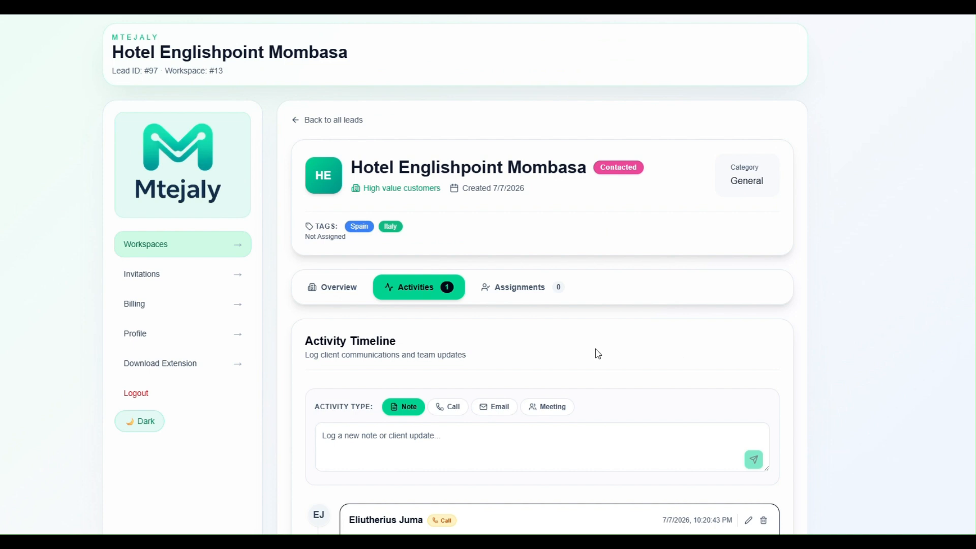
{"action": "scroll", "coordinate": [487, 427], "scroll_direction": "down", "scroll_amount": 1}
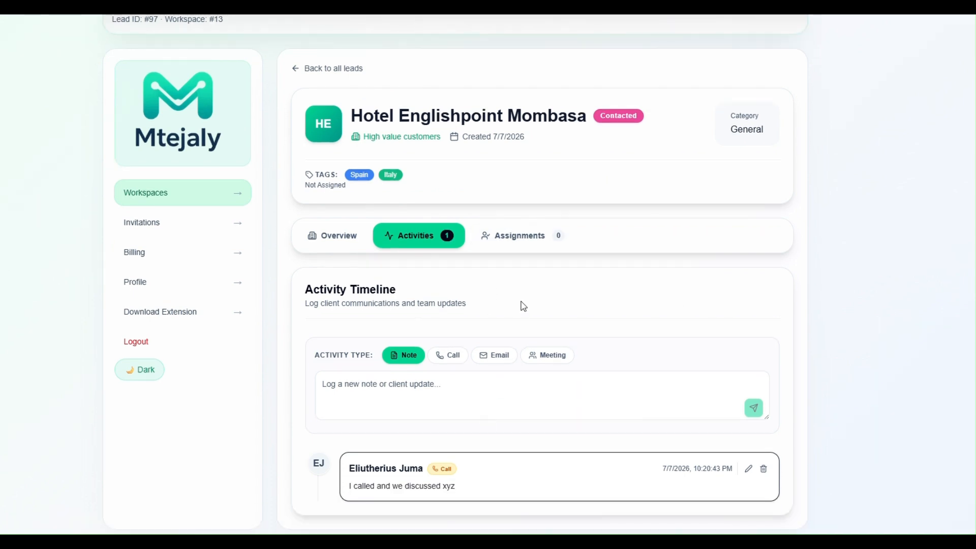
{"action": "left_click", "coordinate": [519, 241]}
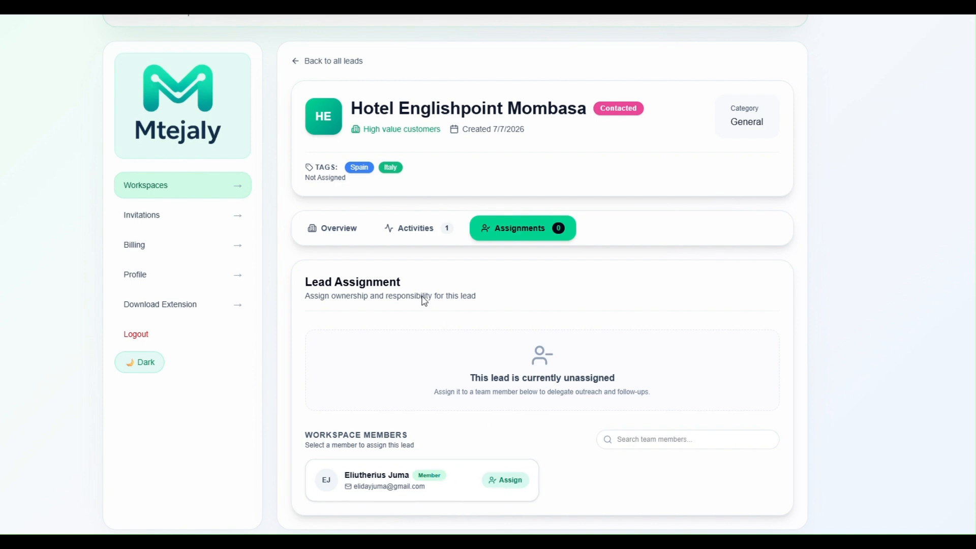
Go back to the Lead Management list, where Hotel Englishpoint Mombasa now shows Contacted.
{"action": "scroll", "coordinate": [425, 301], "scroll_direction": "up", "scroll_amount": 1}
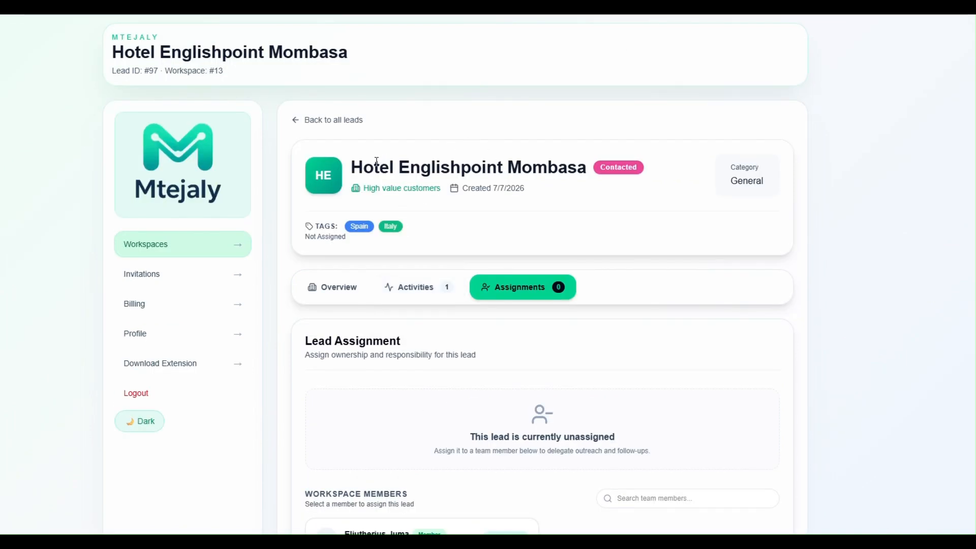
{"action": "left_click_drag", "start_coordinate": [352, 169], "coordinate": [436, 168]}
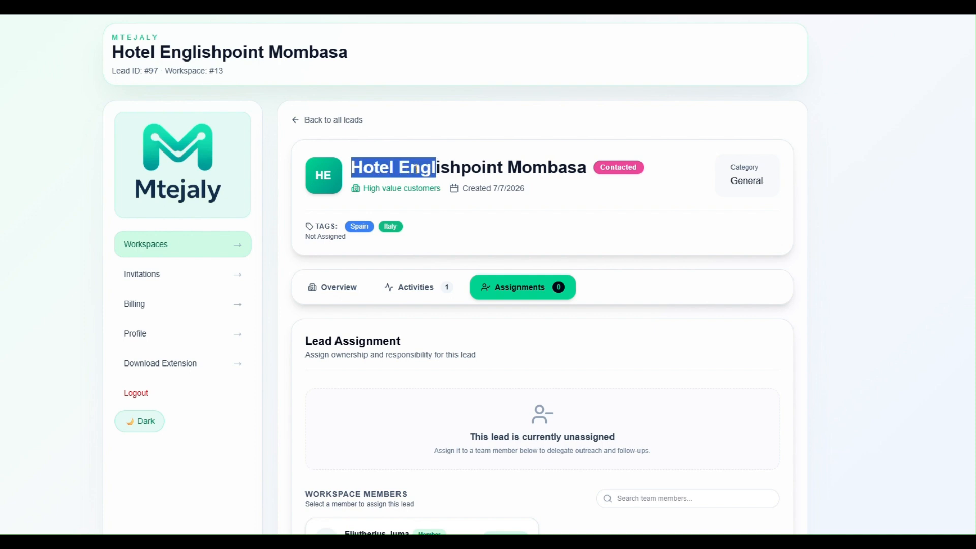
{"action": "left_click", "coordinate": [298, 121]}
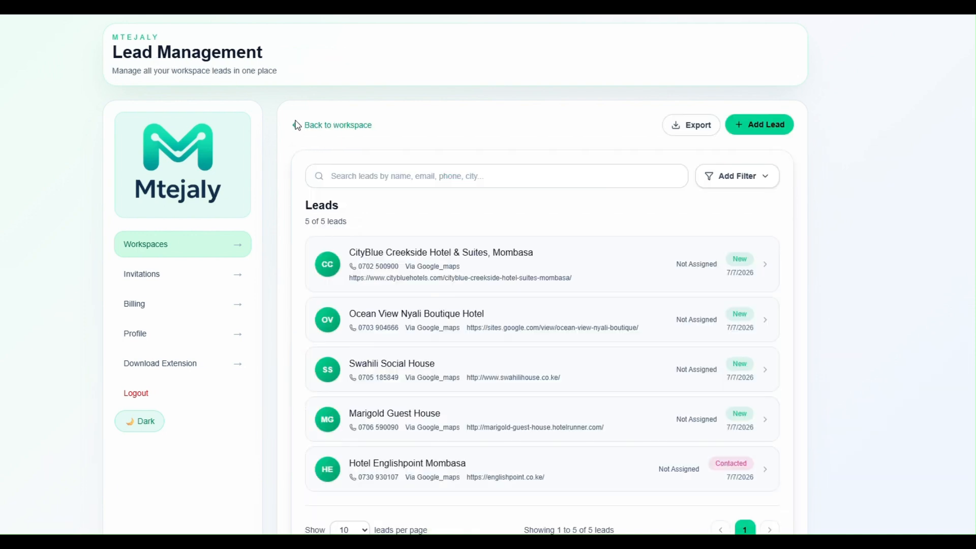
{"action": "scroll", "coordinate": [394, 259], "scroll_direction": "down", "scroll_amount": 1}
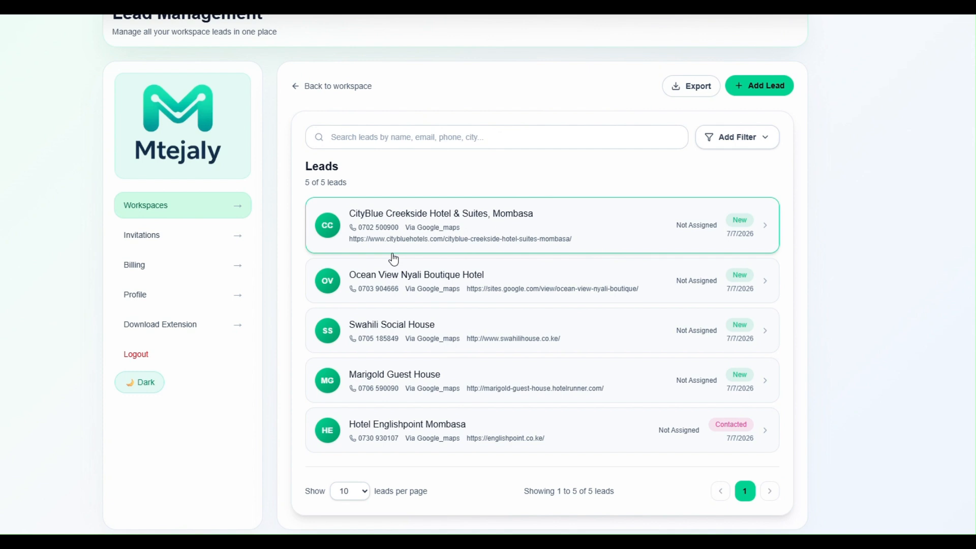
{"action": "scroll", "coordinate": [393, 256], "scroll_direction": "up", "scroll_amount": 1}
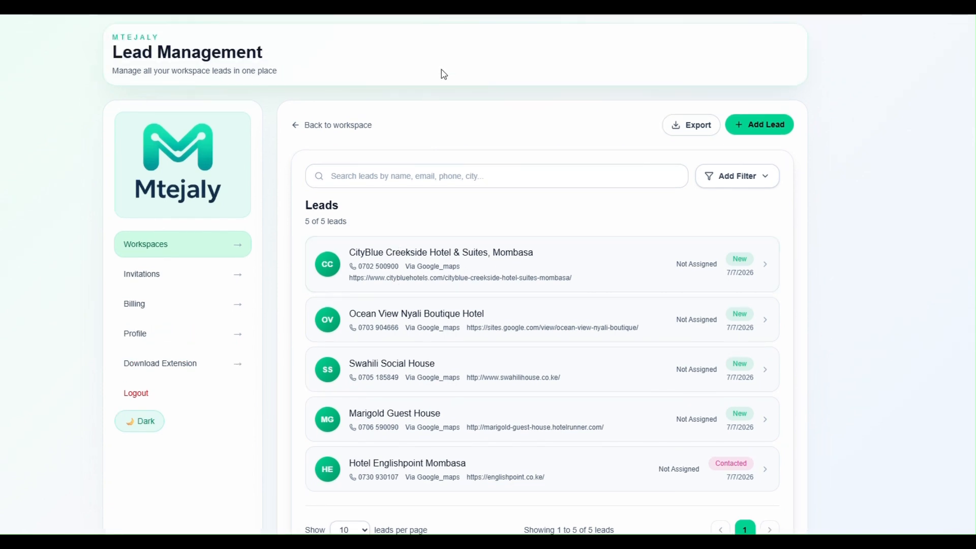